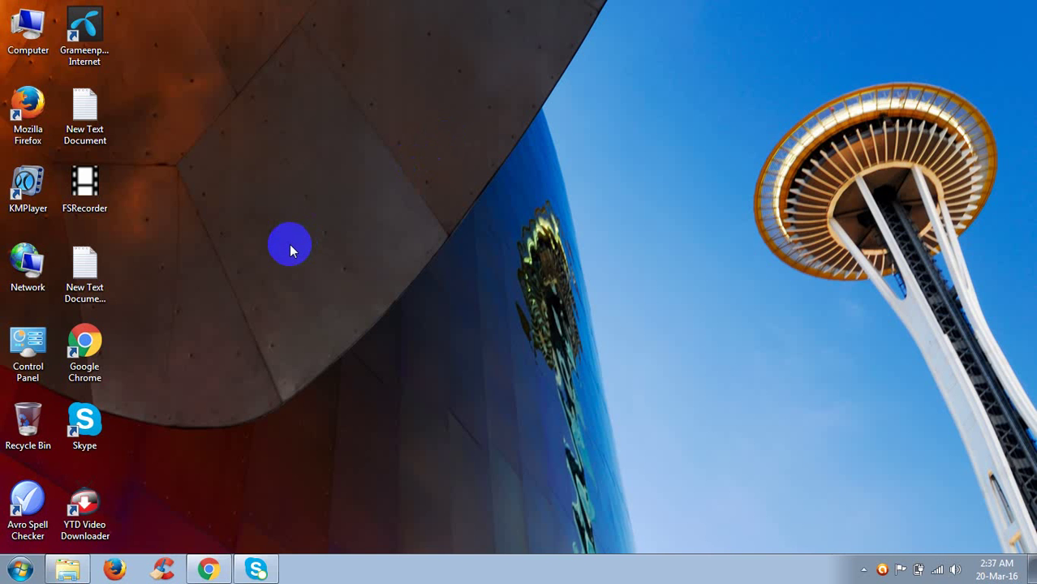
Bring back the Chrome window showing Upwork's verify-your-email page from the taskbar.
{"action": "left_click", "coordinate": [209, 568]}
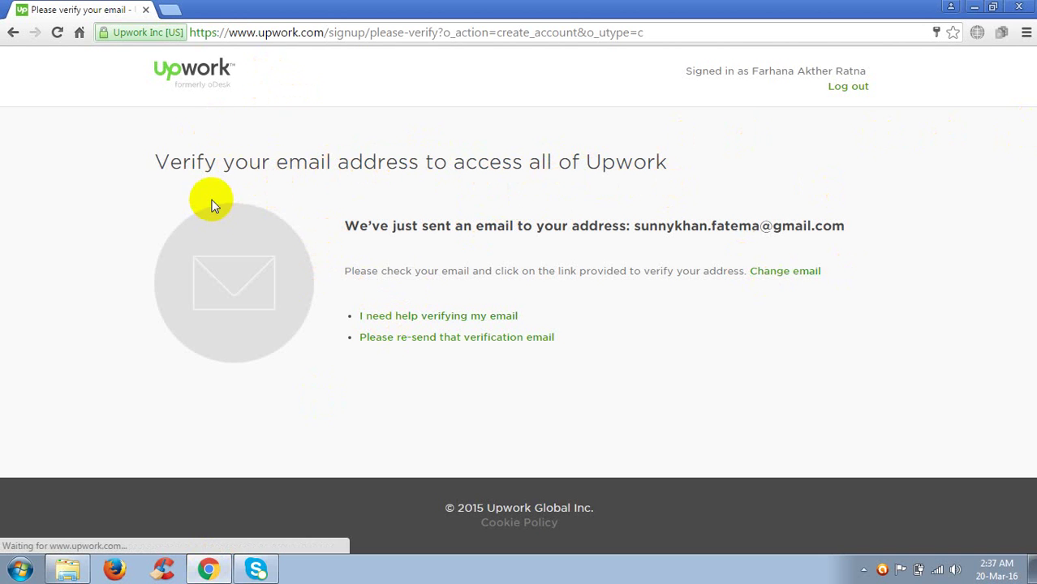
In a new tab, search Google for 'gmail' and go to the Google sign-in account chooser.
{"action": "left_click", "coordinate": [170, 9]}
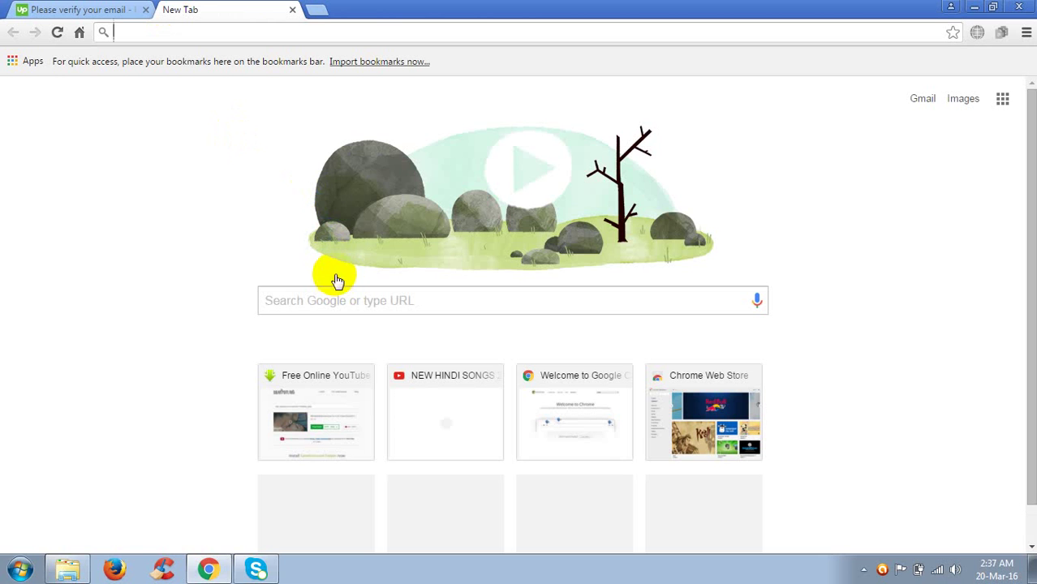
{"action": "left_click", "coordinate": [347, 301]}
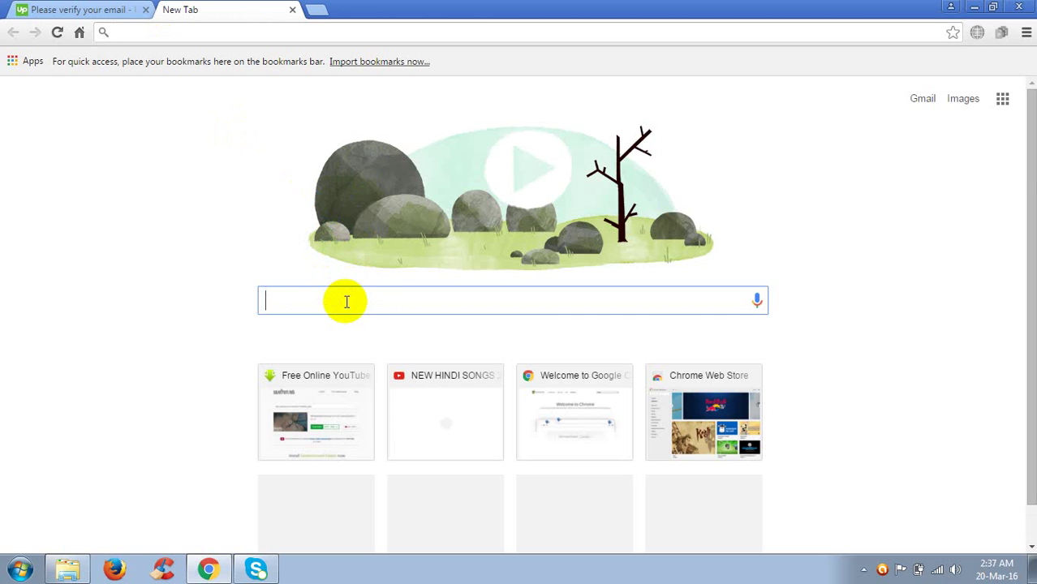
{"action": "type", "text": "gmail"}
{"action": "key", "text": "Return"}
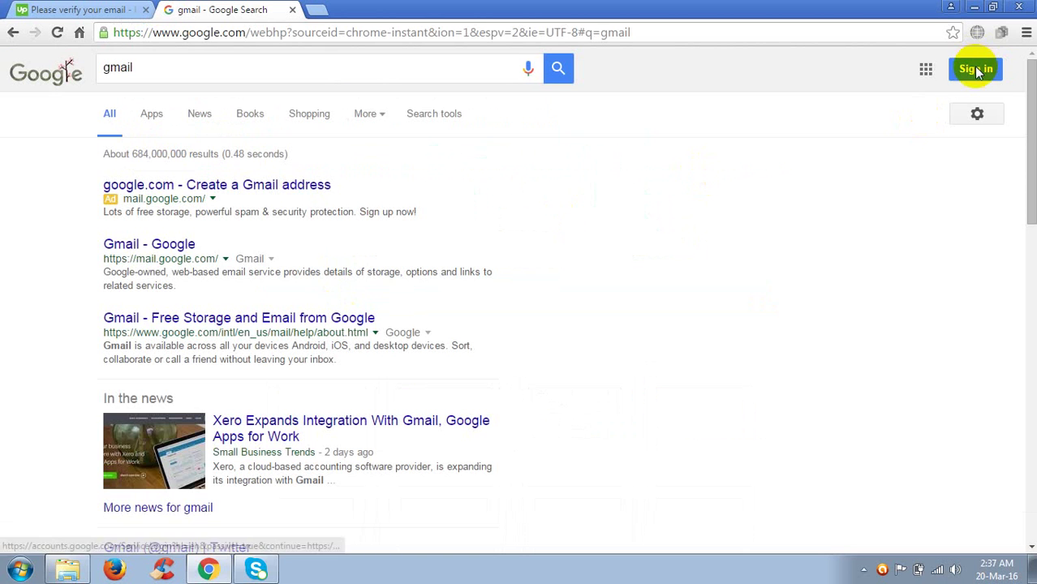
{"action": "left_click", "coordinate": [977, 69]}
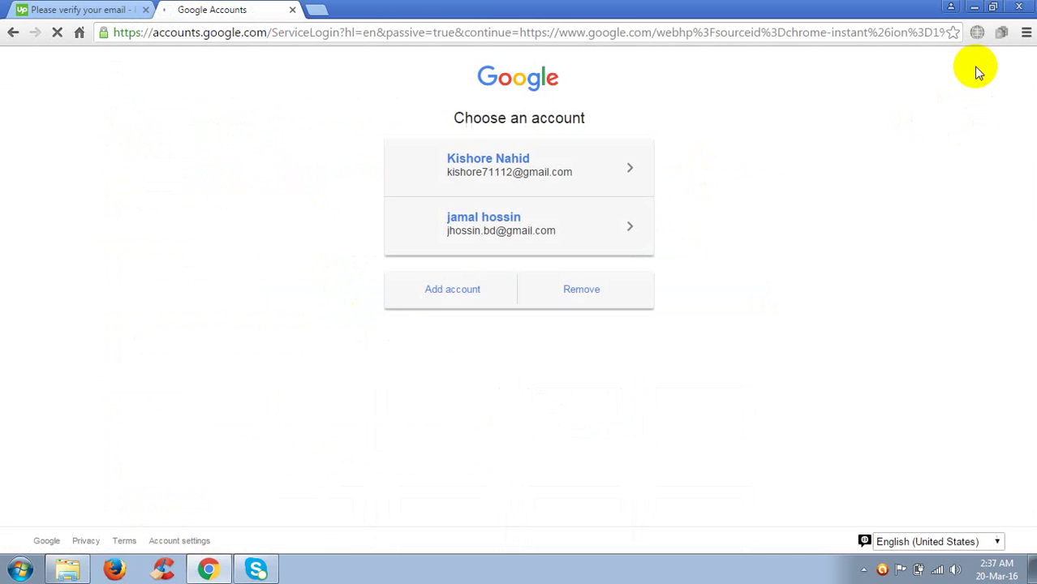
Add a Google account with its email address and password, re-entering the password after an error.
{"action": "left_click", "coordinate": [448, 290]}
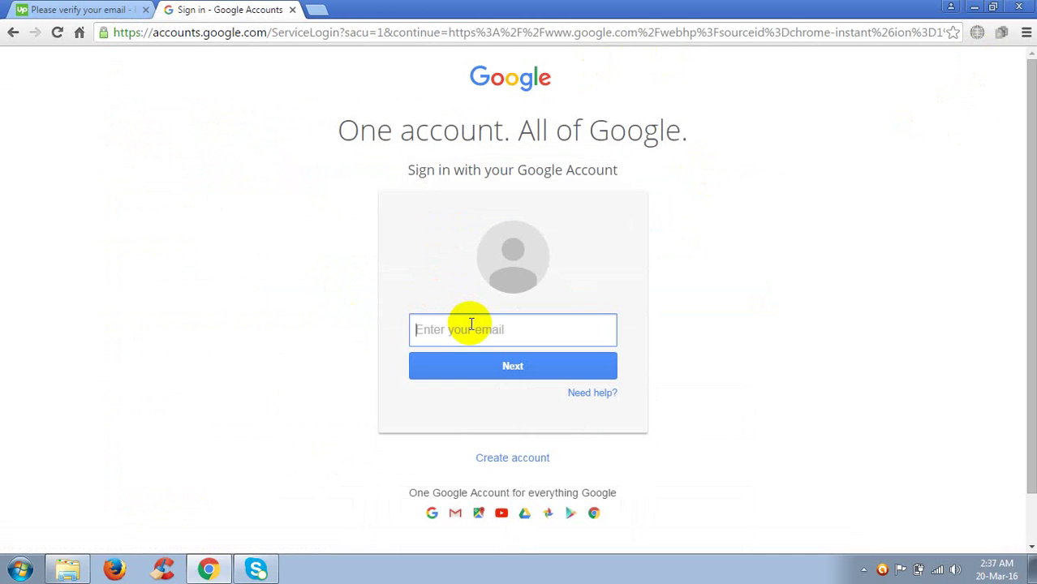
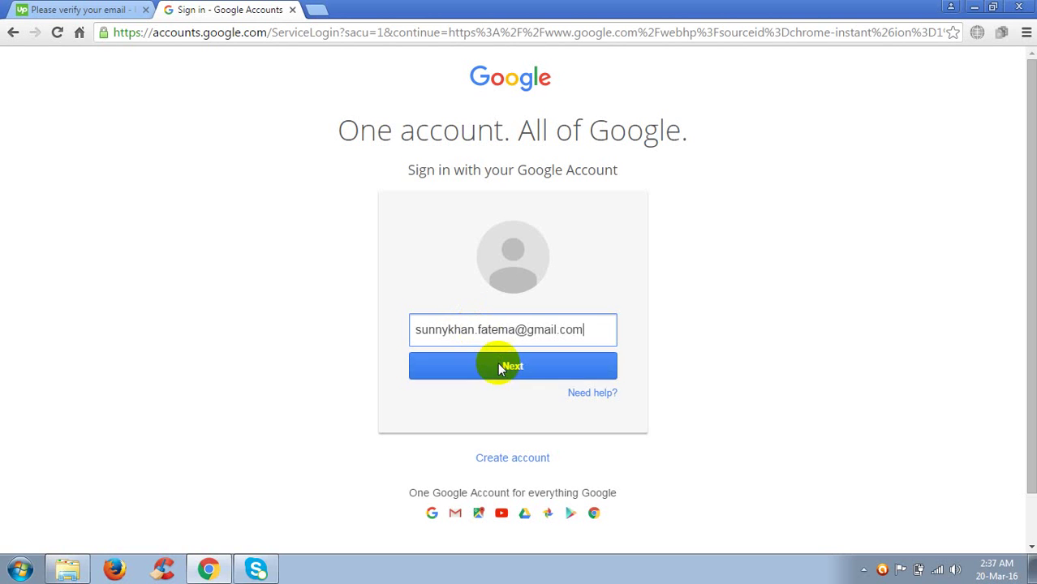
{"action": "left_click", "coordinate": [498, 362]}
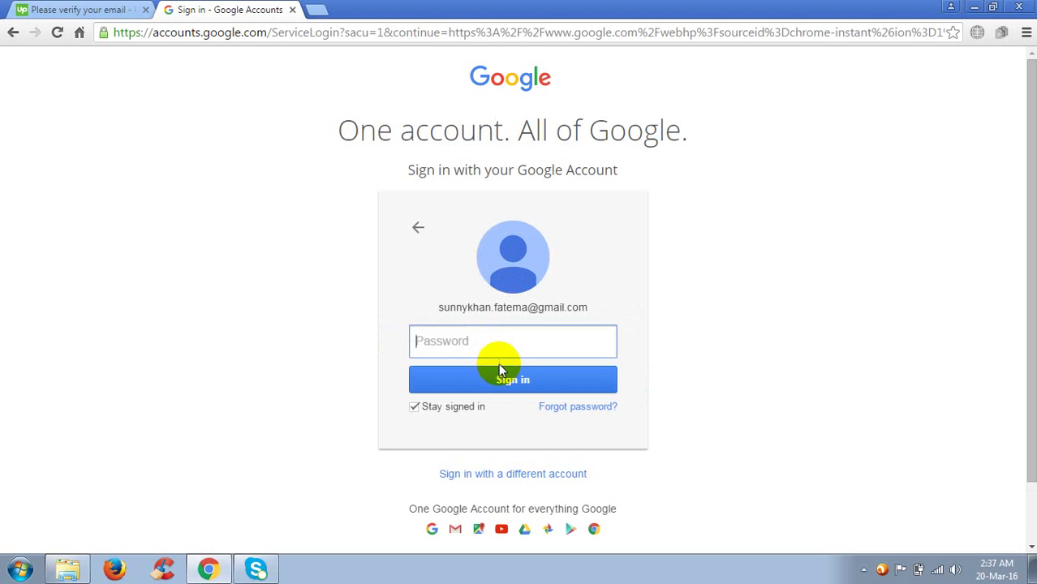
{"action": "type", "text": "•"}
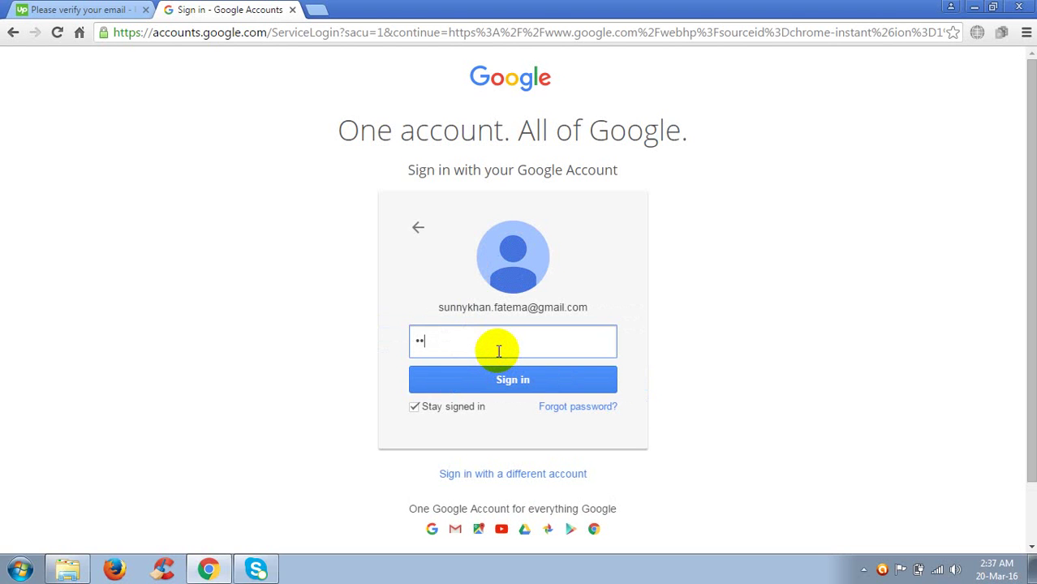
{"action": "type", "text": "•••••••"}
{"action": "key", "text": "Return"}
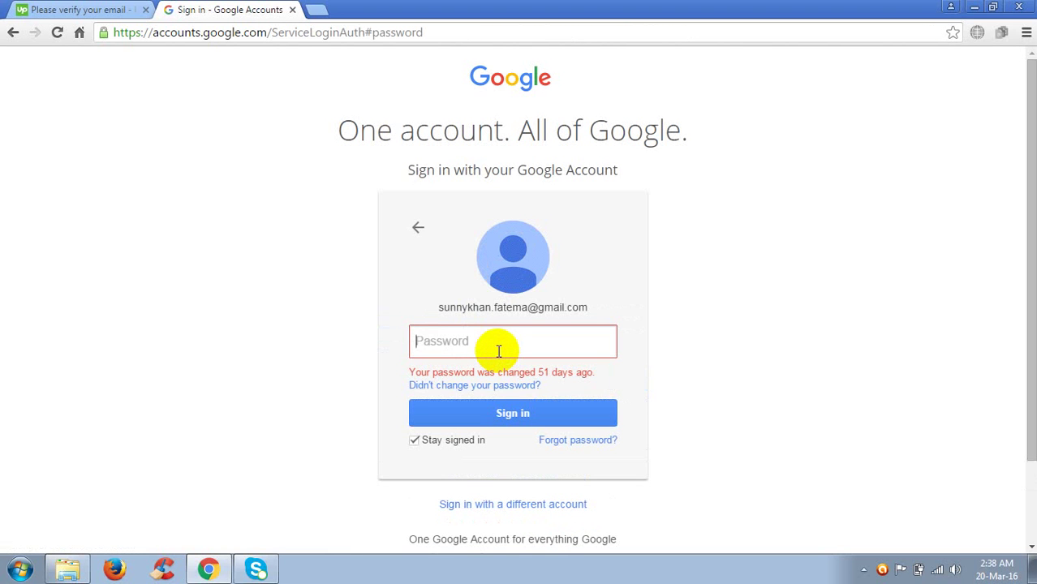
{"action": "type", "text": "••••••••"}
{"action": "key", "text": "Return"}
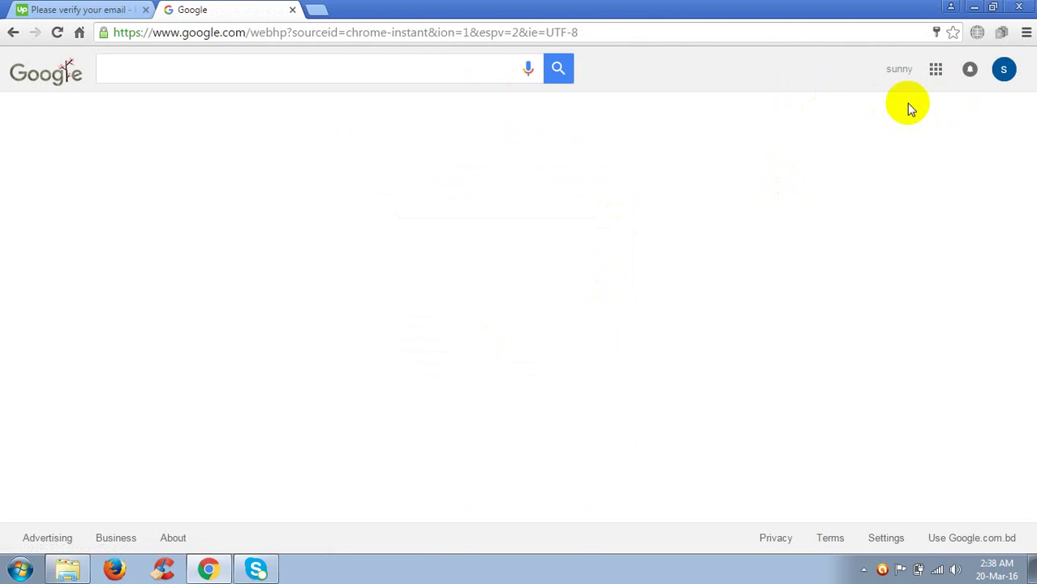
Open Gmail, open Upwork's 'Please verify your email address' message and follow its verification link.
{"action": "left_click", "coordinate": [937, 70]}
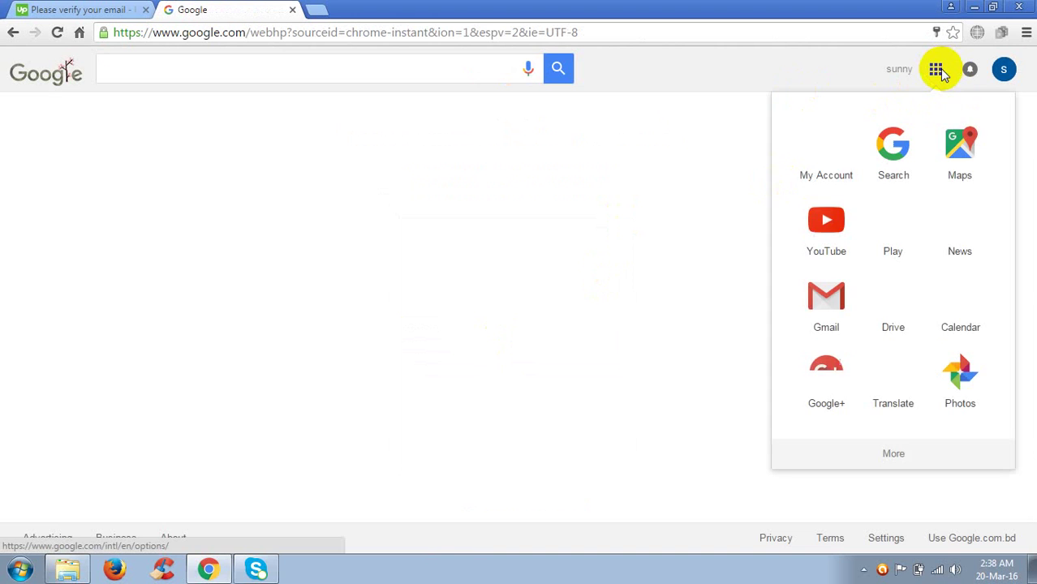
{"action": "left_click", "coordinate": [827, 227]}
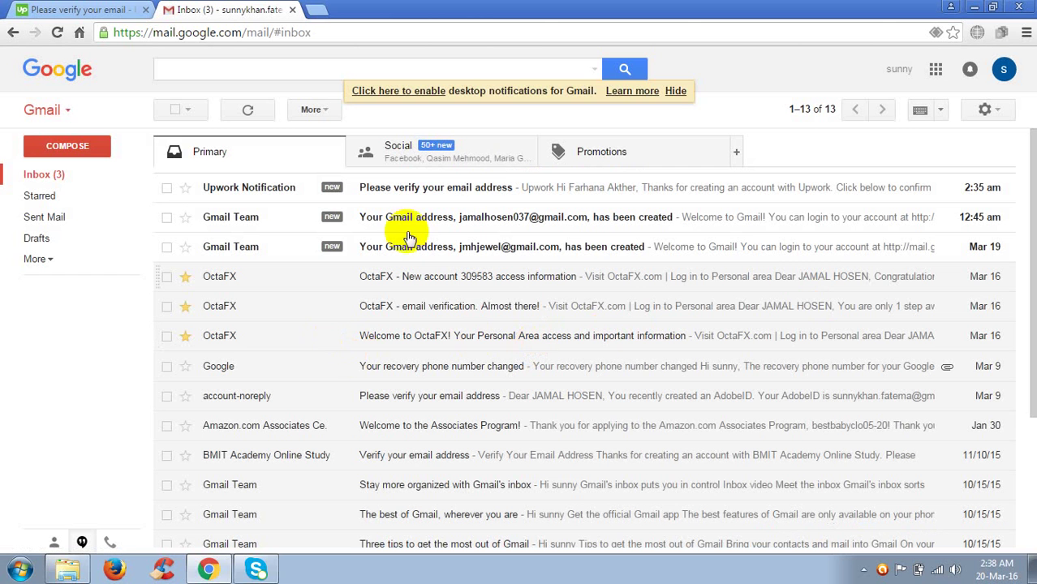
{"action": "left_click", "coordinate": [477, 188]}
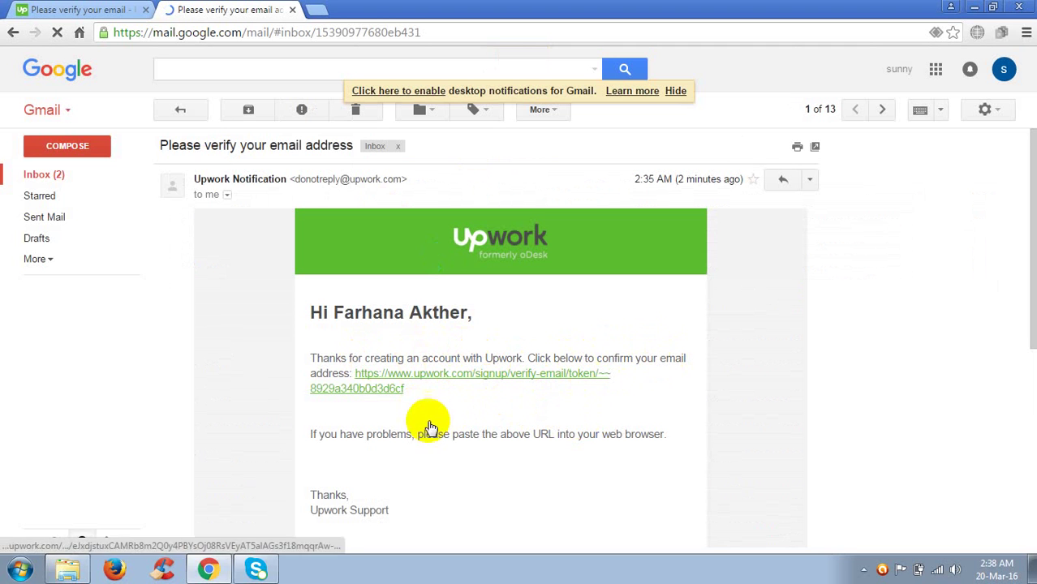
{"action": "left_click", "coordinate": [431, 376]}
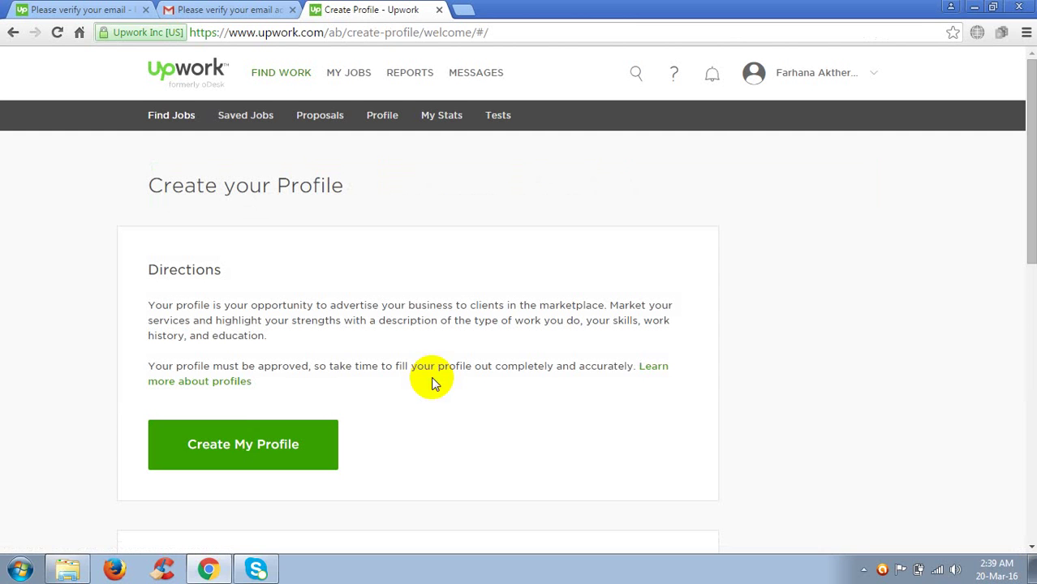
Choose Create My Profile on the verified account, then go to the Find Work section.
{"action": "left_click", "coordinate": [239, 451]}
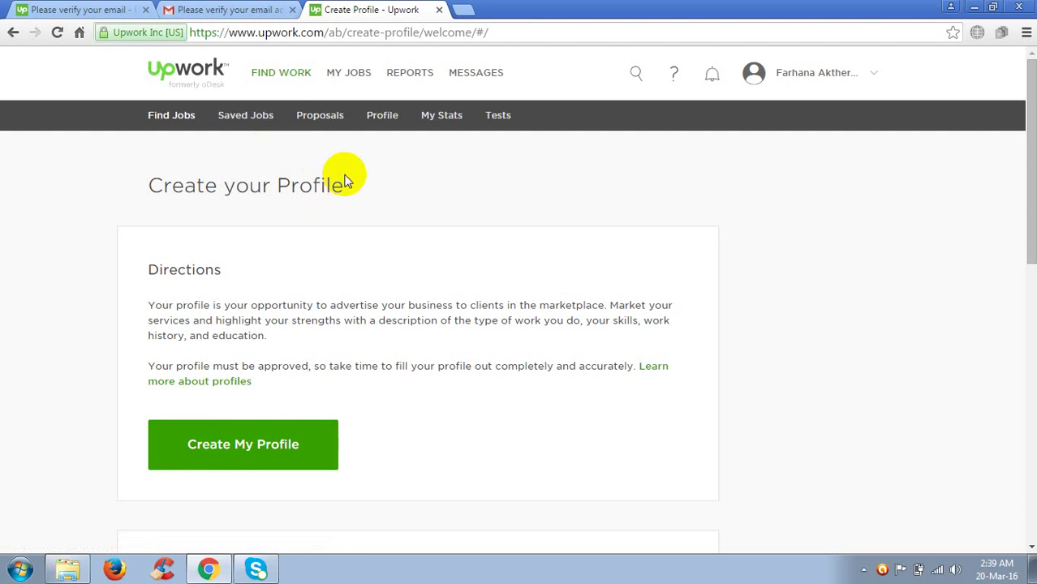
{"action": "left_click", "coordinate": [290, 79]}
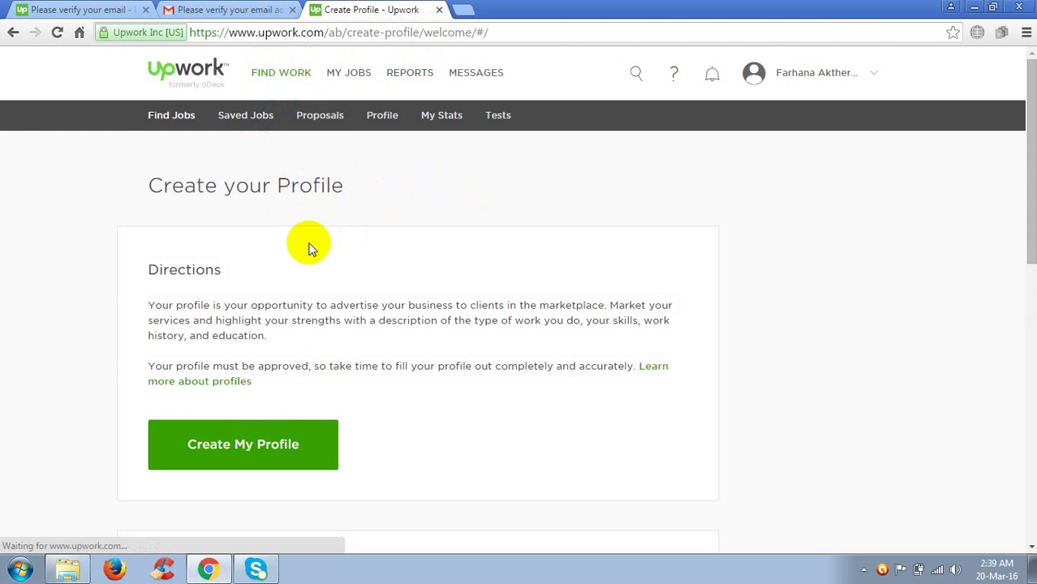
Pick Admin Support with Data Entry as the service and save to reach Introduce Yourself.
{"action": "left_click", "coordinate": [239, 457]}
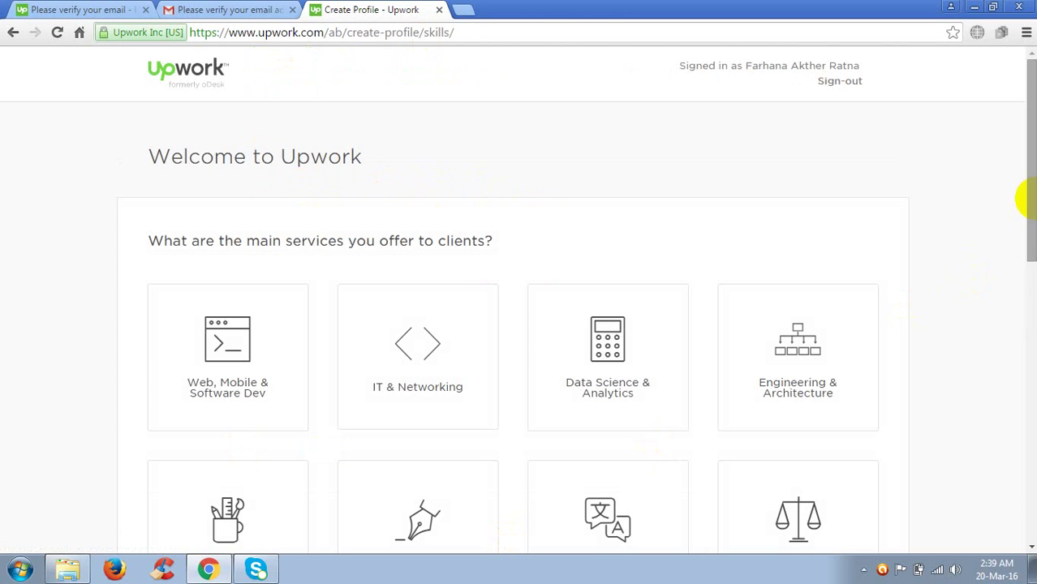
{"action": "left_click_drag", "start_coordinate": [1034, 206], "coordinate": [1021, 365]}
{"action": "left_click", "coordinate": [248, 318]}
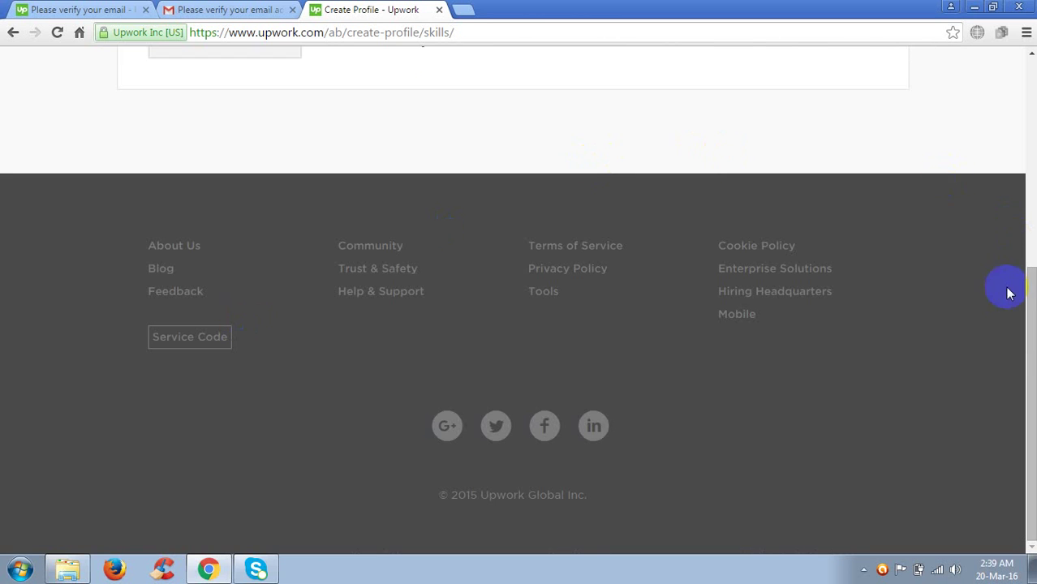
{"action": "left_click_drag", "start_coordinate": [1033, 289], "coordinate": [1032, 143]}
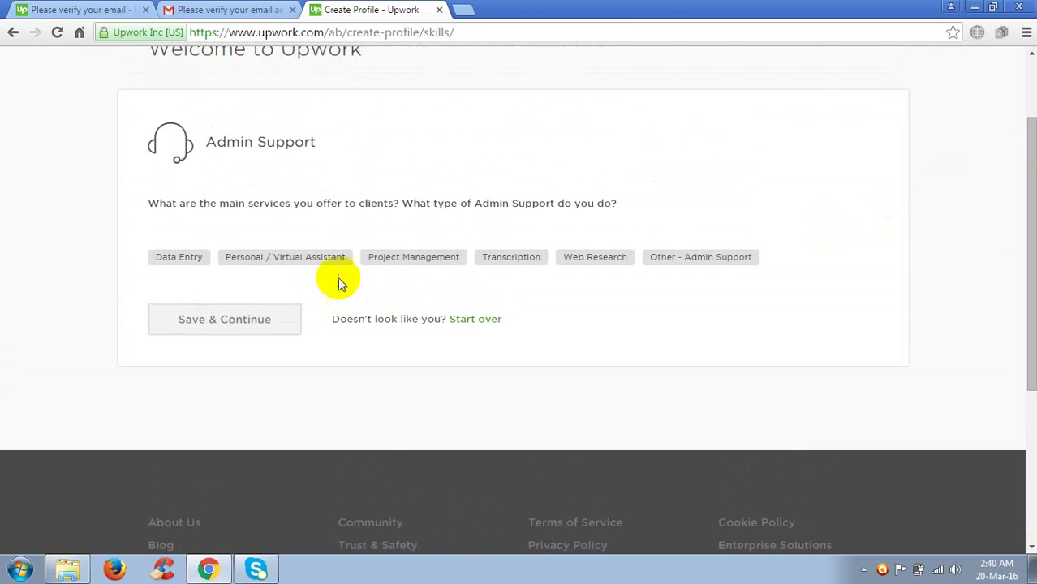
{"action": "left_click", "coordinate": [395, 258]}
{"action": "left_click", "coordinate": [167, 262]}
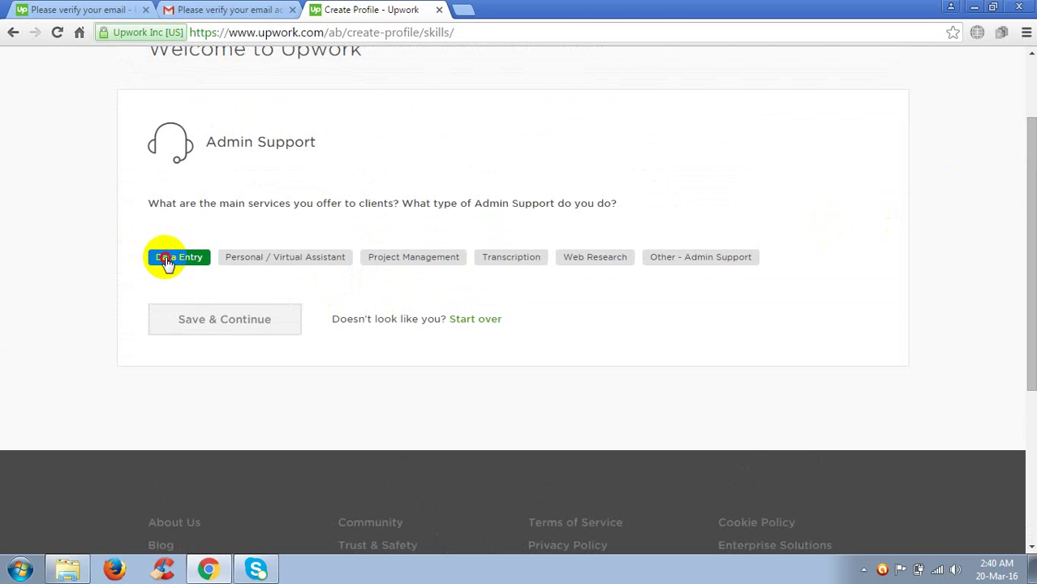
{"action": "left_click", "coordinate": [189, 323]}
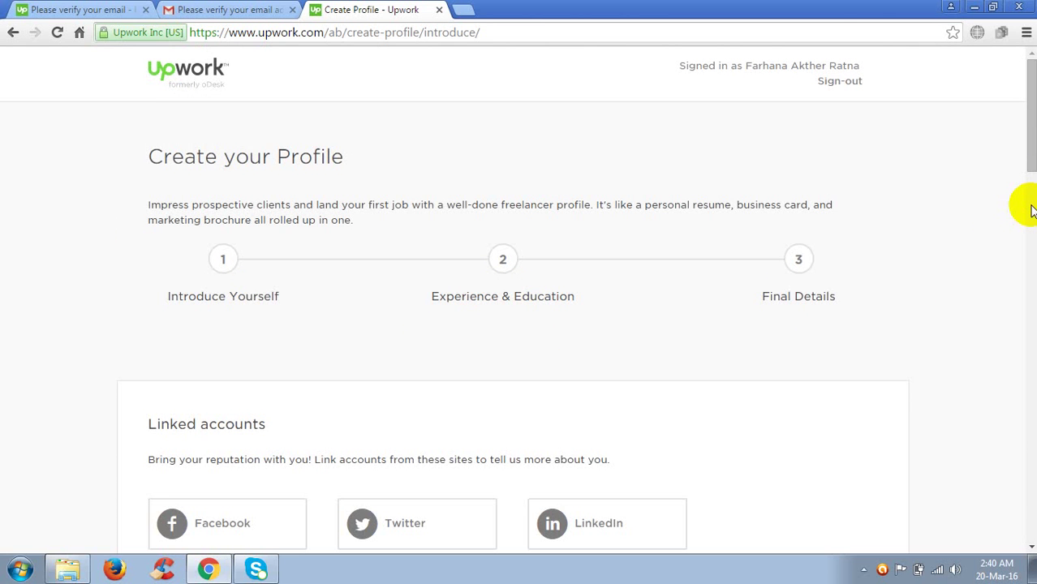
Scroll through the Introduce Yourself form and attempt to submit it.
{"action": "left_click_drag", "start_coordinate": [1029, 120], "coordinate": [1027, 439]}
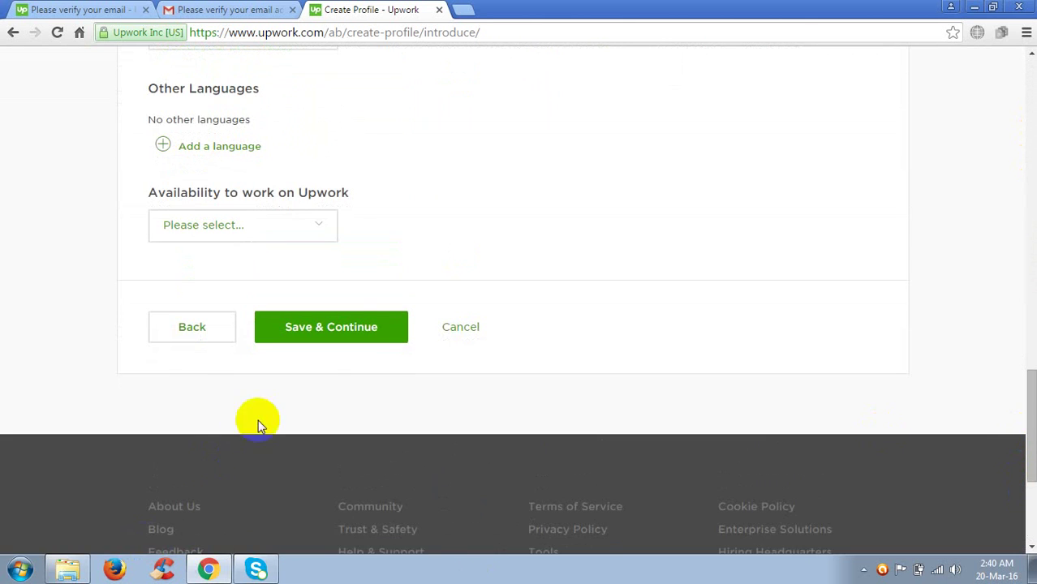
{"action": "left_click", "coordinate": [351, 332]}
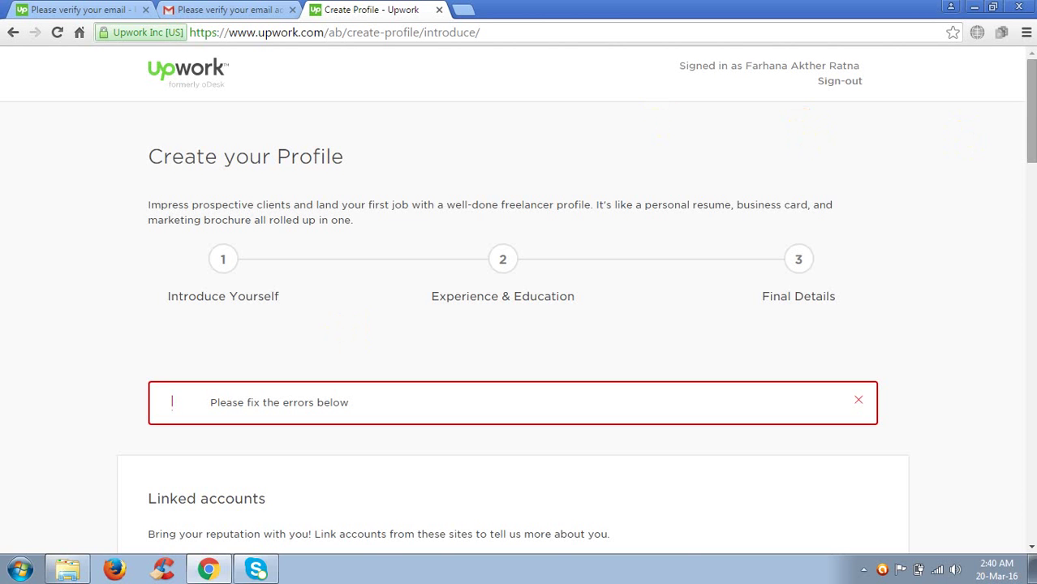
{"action": "left_click", "coordinate": [1031, 152]}
{"action": "left_click_drag", "start_coordinate": [1032, 152], "coordinate": [1033, 331]}
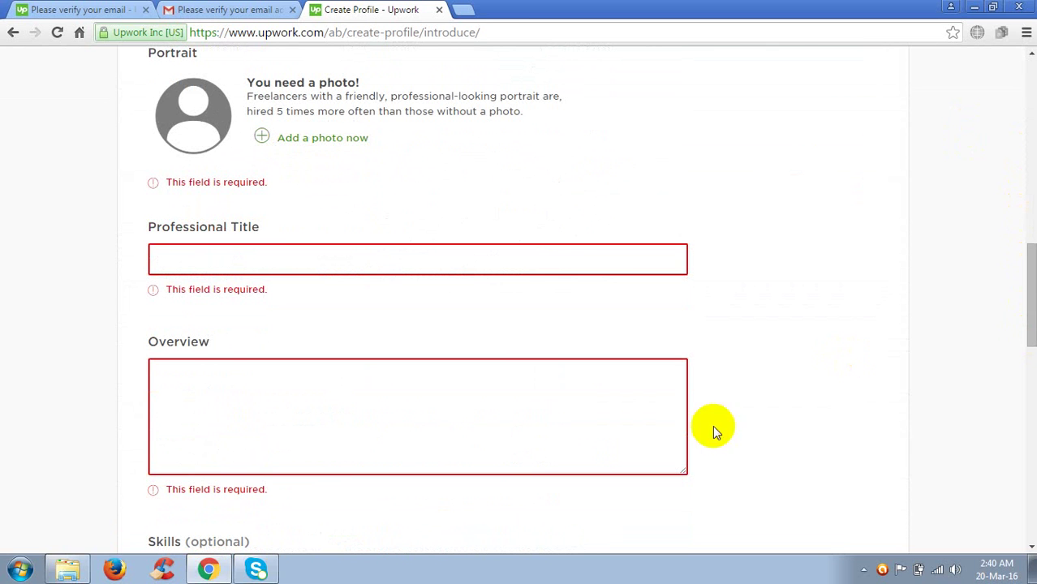
Enter 'Data Entry' as the Professional Title, correcting the mistyped ending.
{"action": "left_click", "coordinate": [282, 255]}
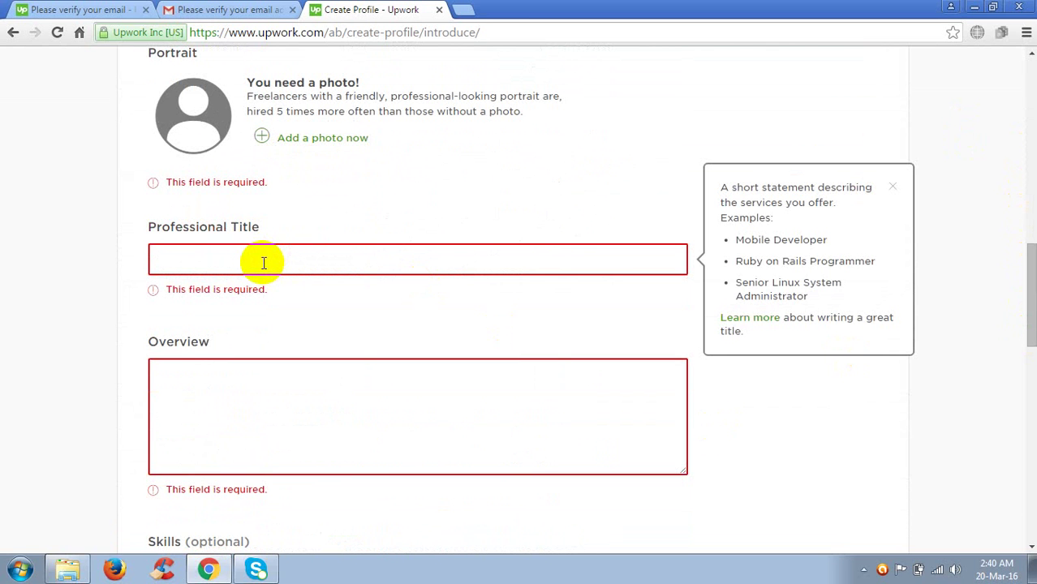
{"action": "left_click", "coordinate": [262, 263]}
{"action": "left_click", "coordinate": [263, 263]}
{"action": "left_click", "coordinate": [264, 263]}
{"action": "type", "text": "Da"}
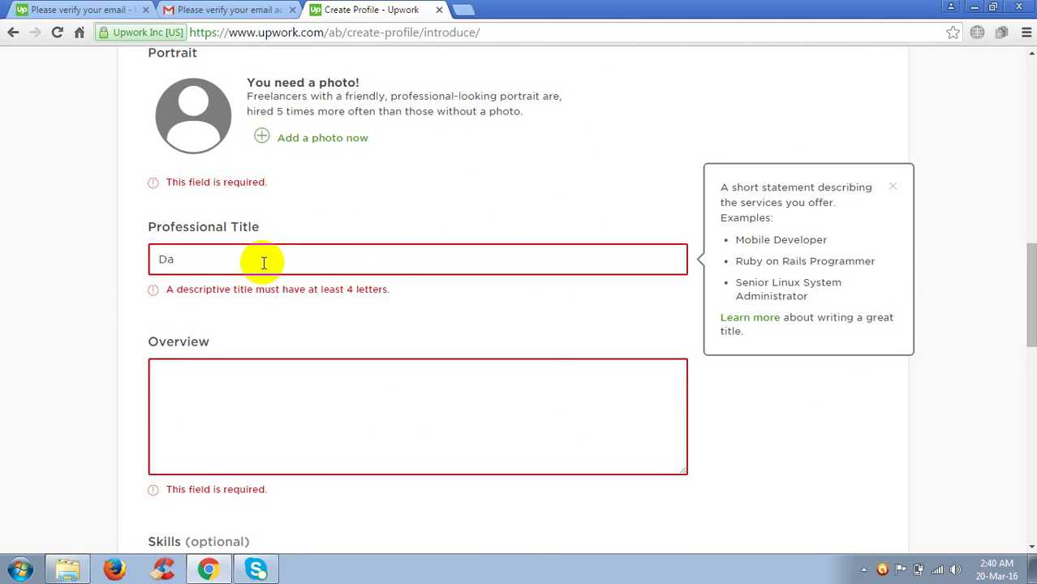
{"action": "type", "text": "ta en"}
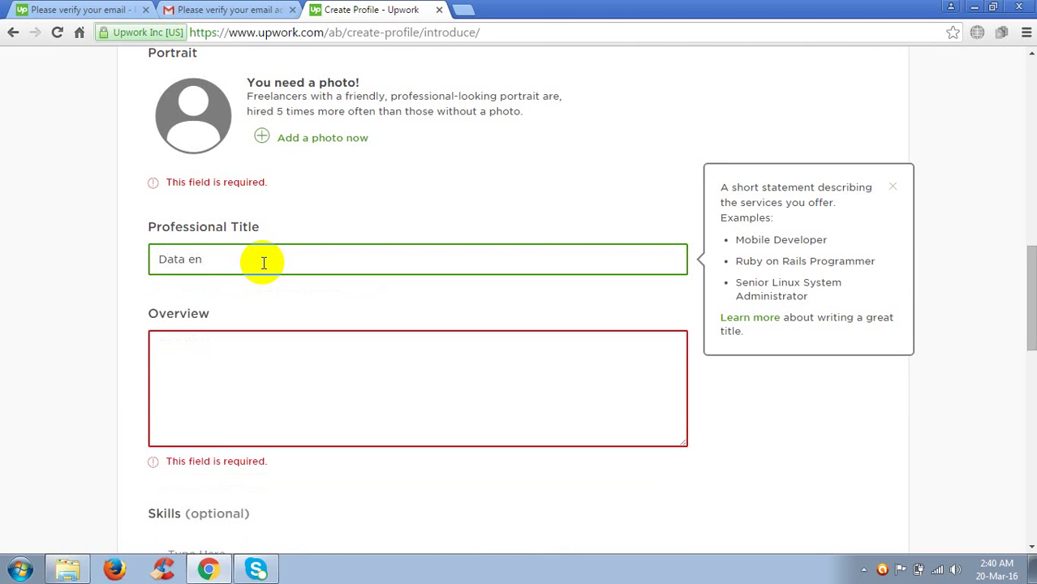
{"action": "key", "text": "BackSpace"}
{"action": "key", "text": "BackSpace"}
{"action": "type", "text": "Entry"}
{"action": "left_click", "coordinate": [198, 346]}
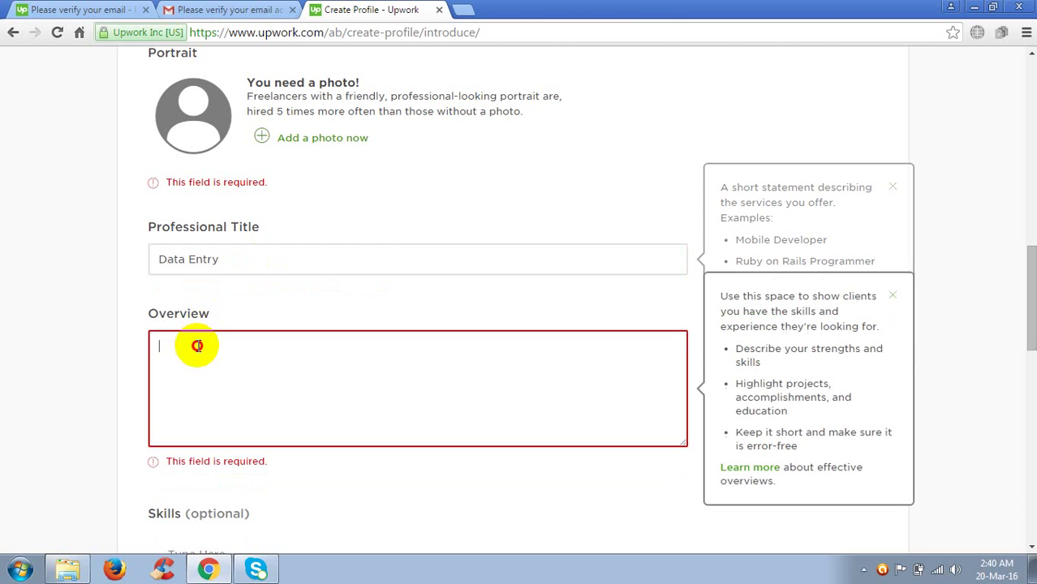
Type 'Hello', then on a new line a self-introduction with the user's name and 'I believe that'.
{"action": "type", "text": "Hello"}
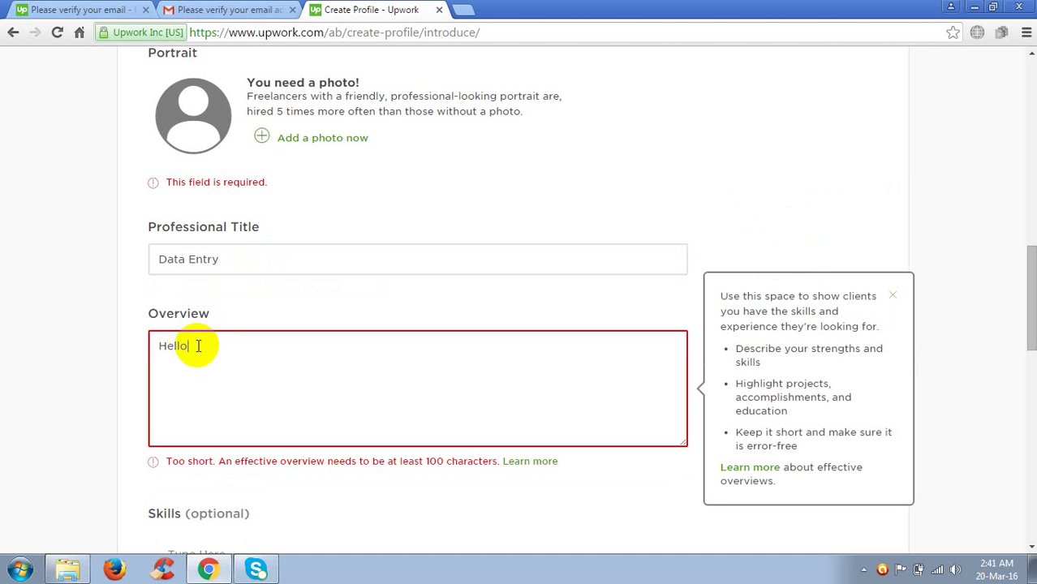
{"action": "key", "text": "Return"}
{"action": "type", "text": "I am ratna"}
{"action": "key", "text": "BackSpace"}
{"action": "key", "text": "BackSpace"}
{"action": "key", "text": "BackSpace"}
{"action": "key", "text": "BackSpace"}
{"action": "key", "text": "BackSpace"}
{"action": "key", "text": "BackSpace"}
{"action": "type", "text": "Ratna"}
{"action": "type", "text": "."}
{"action": "type", "text": "I d"}
{"action": "key", "text": "BackSpace"}
{"action": "type", "text": "believe"}
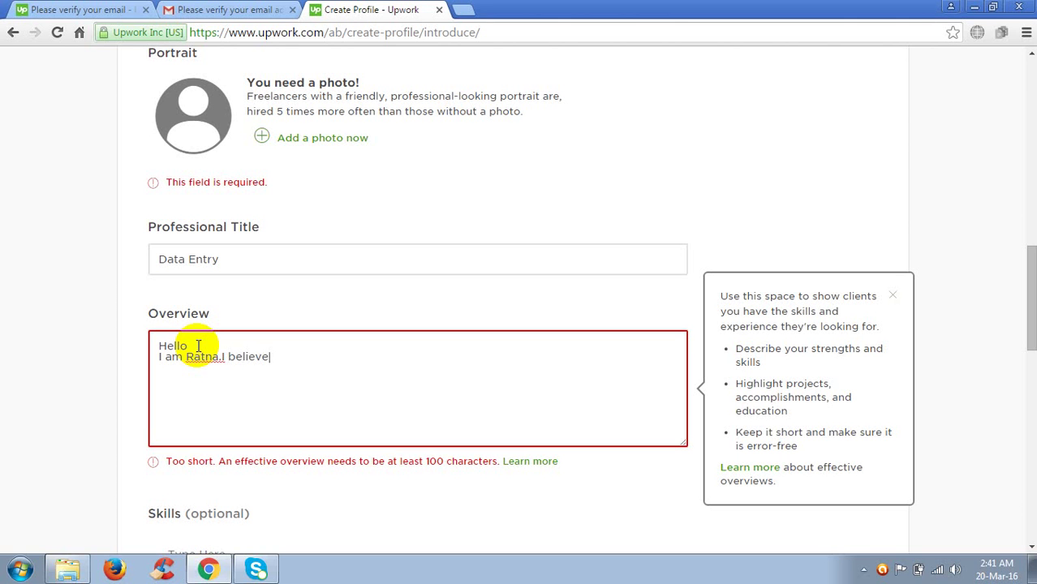
{"action": "type", "text": " that"}
Add 'hard working is the symple of' and respell the misspelled word as 'symble'.
{"action": "type", "text": "hard working"}
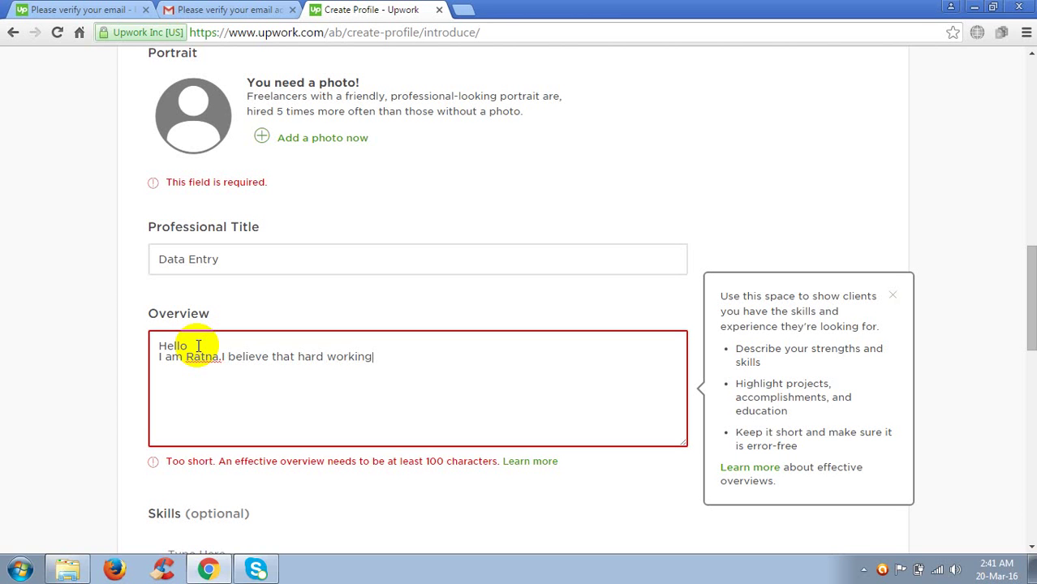
{"action": "type", "text": " is the symple of"}
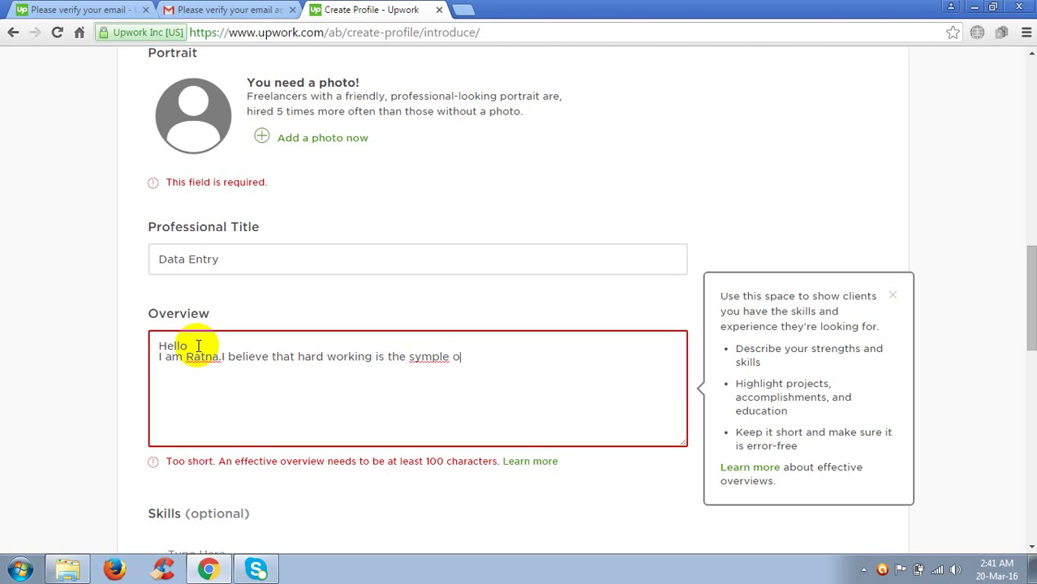
{"action": "left_click", "coordinate": [435, 358]}
{"action": "key", "text": "BackSpace"}
{"action": "key", "text": "BackSpace"}
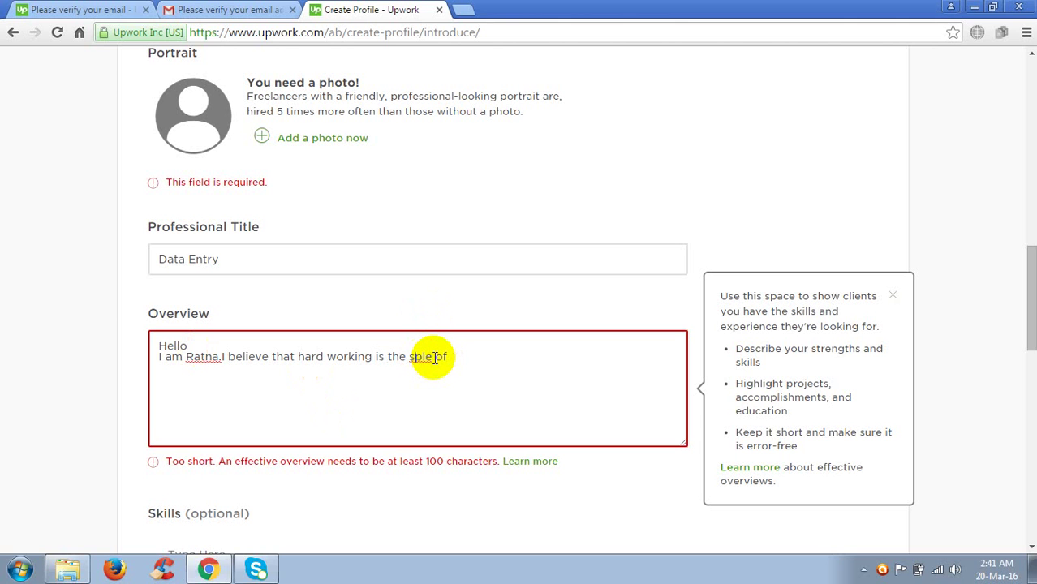
{"action": "type", "text": "ym"}
{"action": "key", "text": "Delete"}
{"action": "type", "text": "bo"}
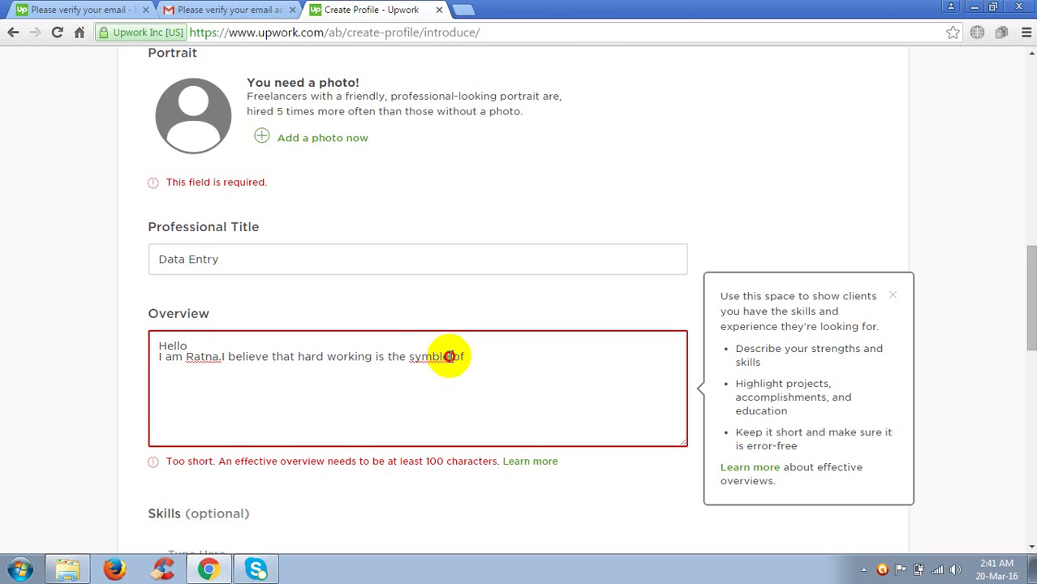
{"action": "left_click", "coordinate": [452, 356]}
{"action": "key", "text": "BackSpace"}
{"action": "key", "text": "BackSpace"}
{"action": "key", "text": "BackSpace"}
{"action": "key", "text": "BackSpace"}
{"action": "key", "text": "BackSpace"}
{"action": "key", "text": "BackSpace"}
{"action": "key", "text": "BackSpace"}
{"action": "type", "text": "symble"}
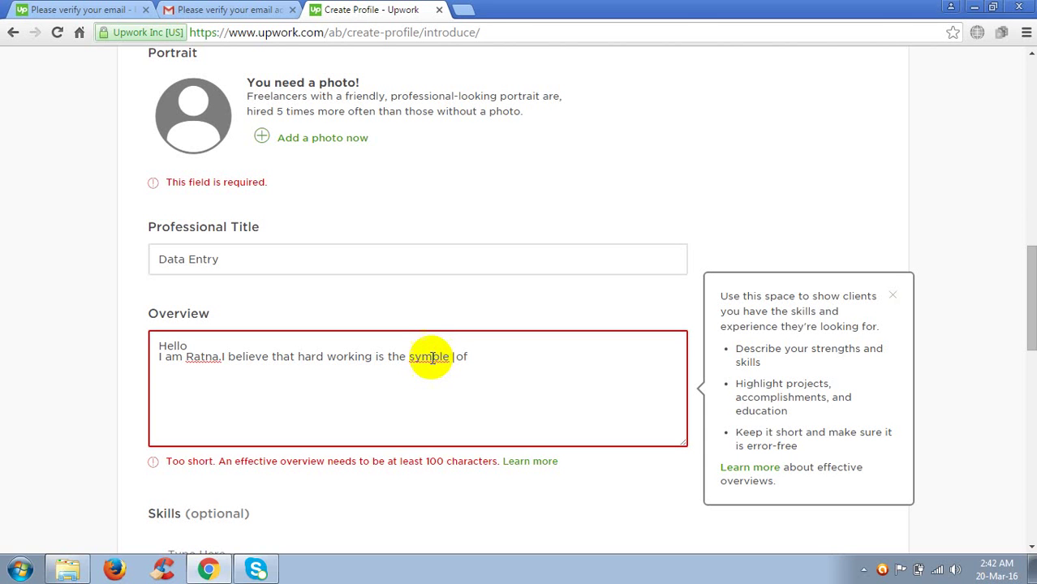
Replace the misspelling with the 'symbol' suggestion, end with 'of happiness life', and close the tip.
{"action": "right_click", "coordinate": [435, 356]}
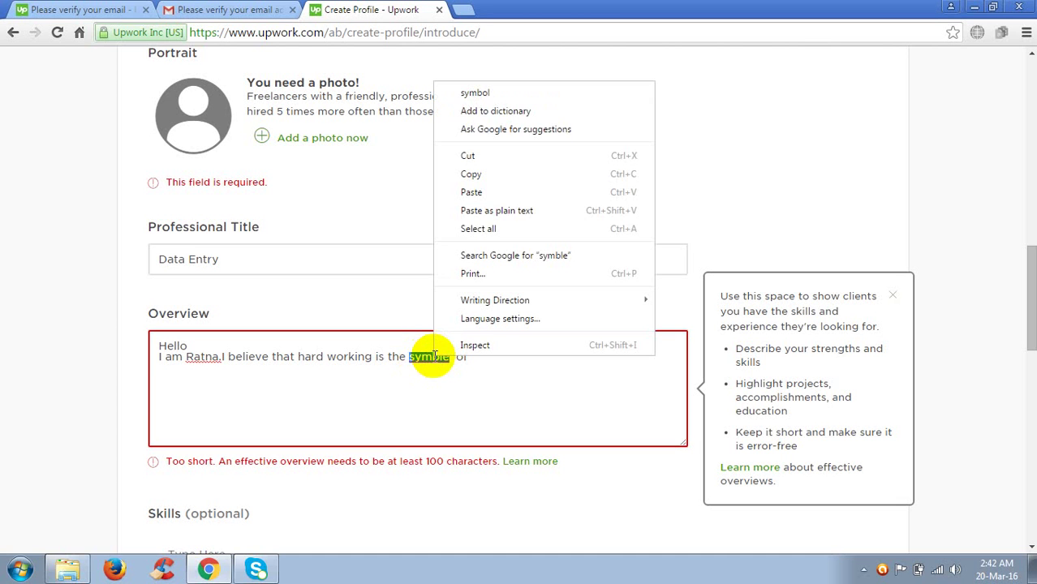
{"action": "left_click", "coordinate": [508, 94]}
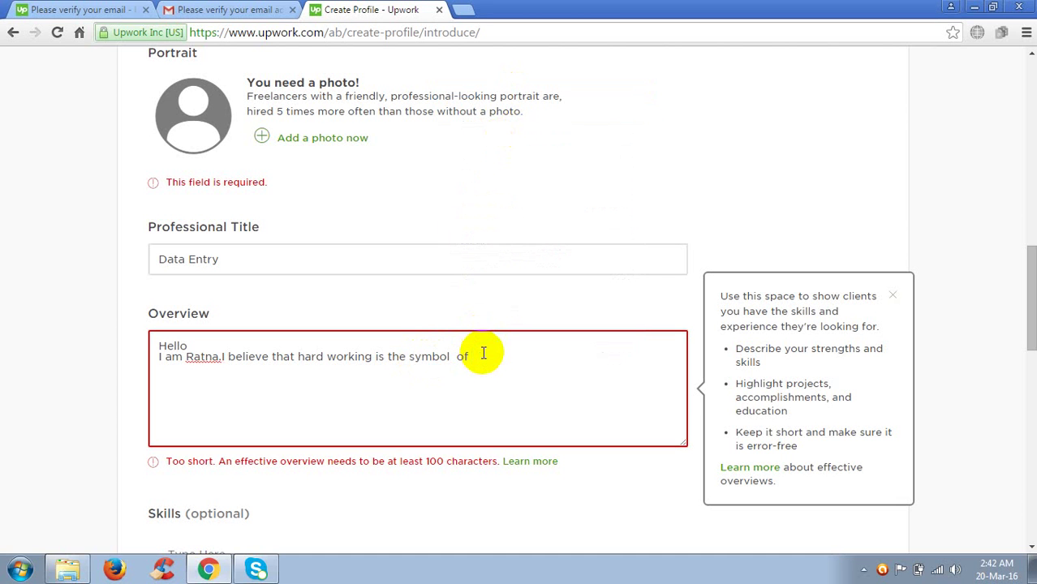
{"action": "key", "text": "BackSpace"}
{"action": "key", "text": "BackSpace"}
{"action": "key", "text": "BackSpace"}
{"action": "type", "text": "of happin"}
{"action": "key", "text": "BackSpace"}
{"action": "type", "text": "eess life"}
{"action": "left_click", "coordinate": [947, 283]}
Choose Fluent for English Proficiency and More than 30 hrs/week for Availability.
{"action": "left_click_drag", "start_coordinate": [1024, 282], "coordinate": [1022, 341]}
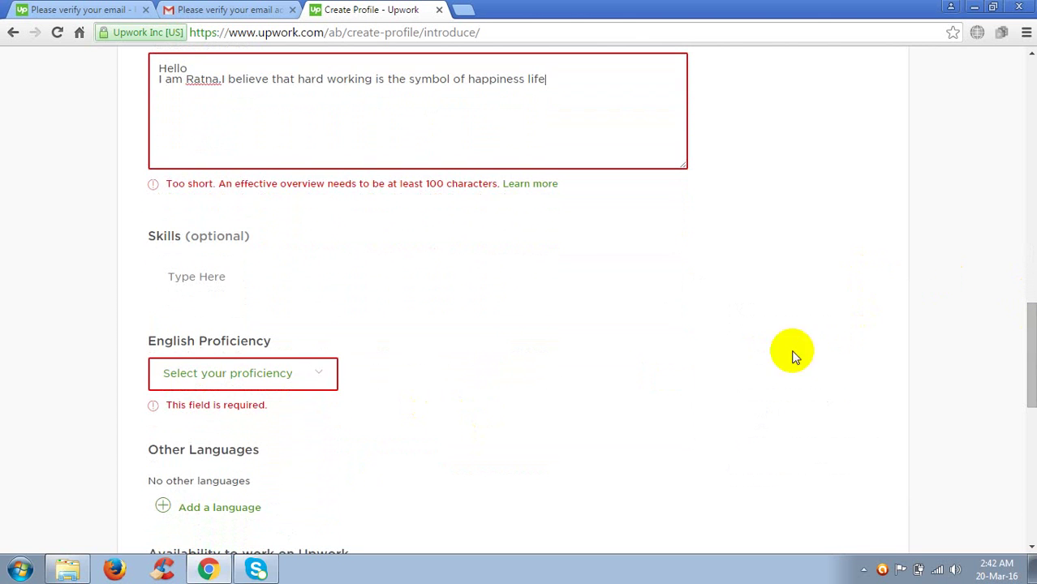
{"action": "left_click", "coordinate": [321, 378]}
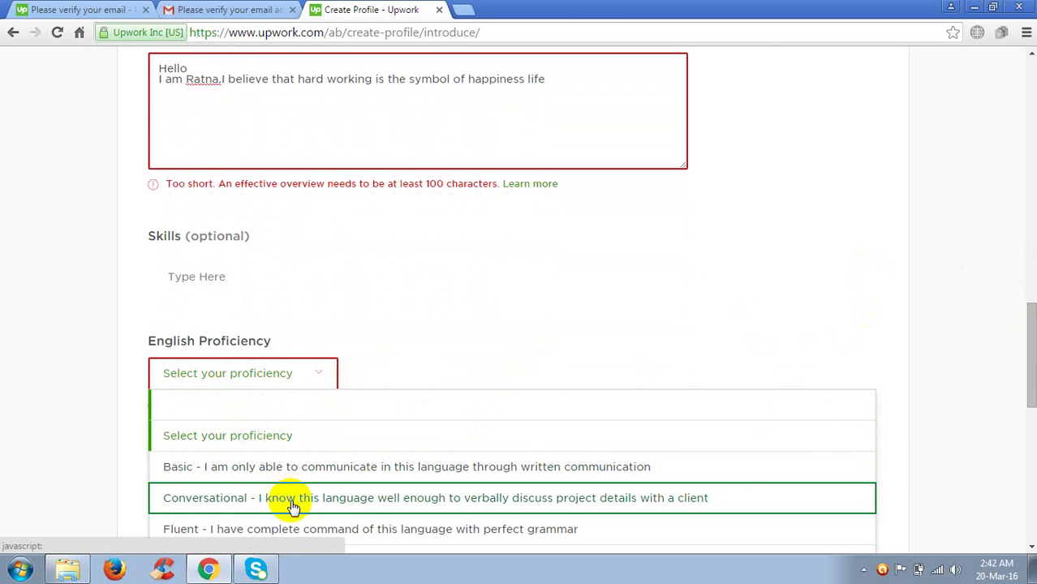
{"action": "left_click", "coordinate": [282, 530]}
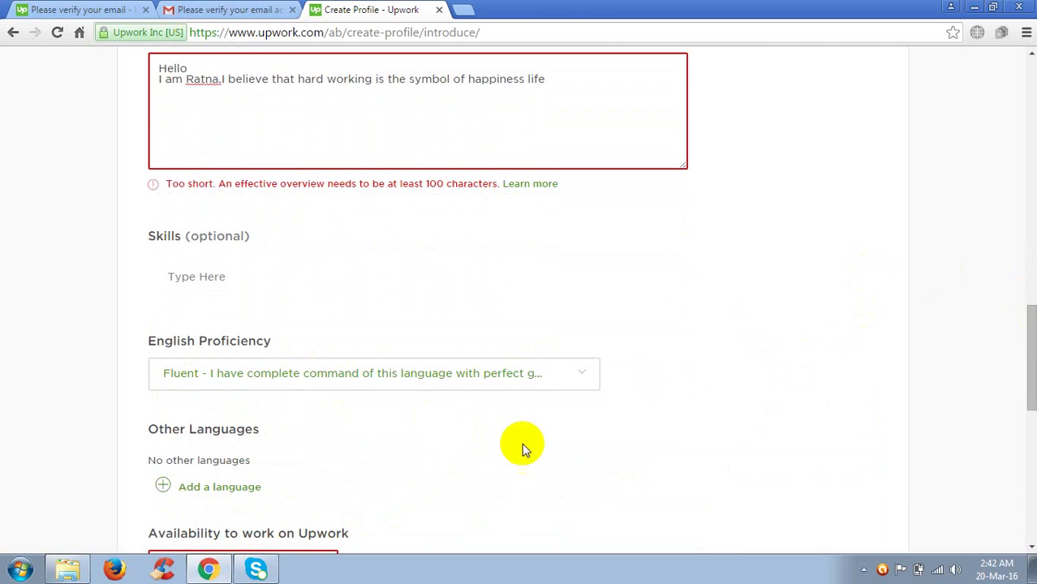
{"action": "left_click_drag", "start_coordinate": [1028, 314], "coordinate": [1028, 348]}
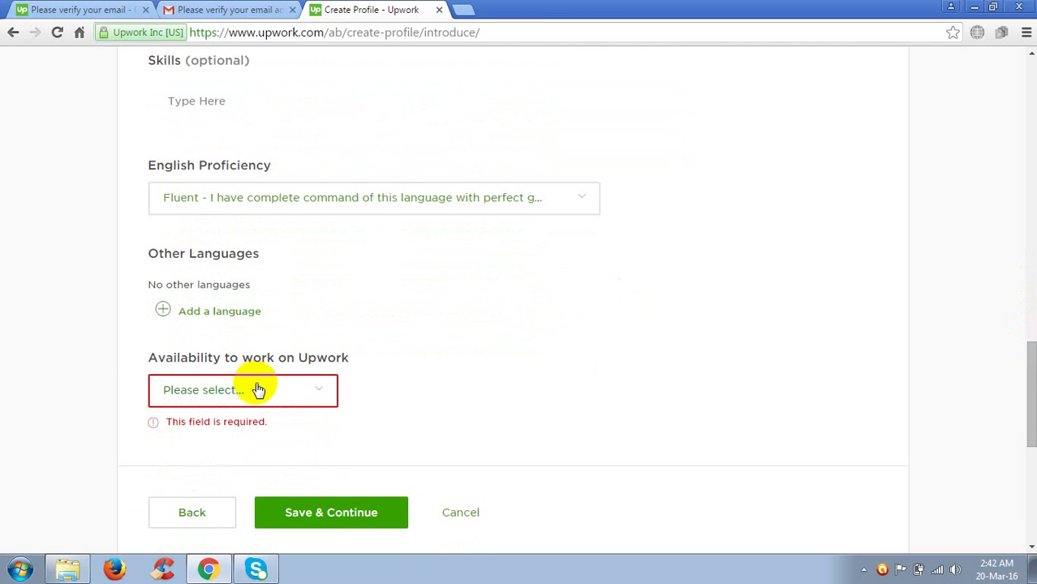
{"action": "left_click", "coordinate": [318, 394]}
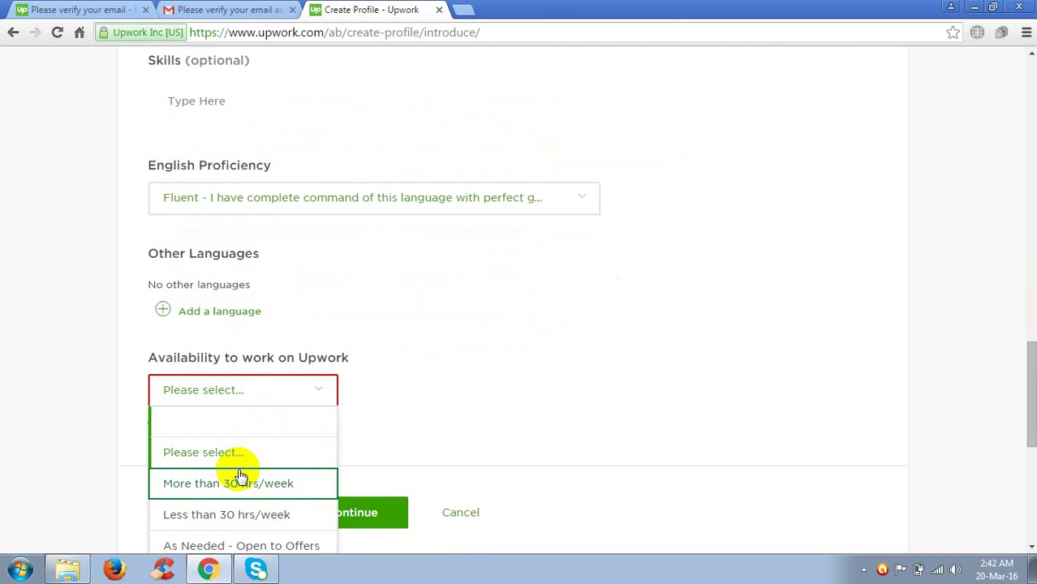
{"action": "left_click", "coordinate": [249, 487]}
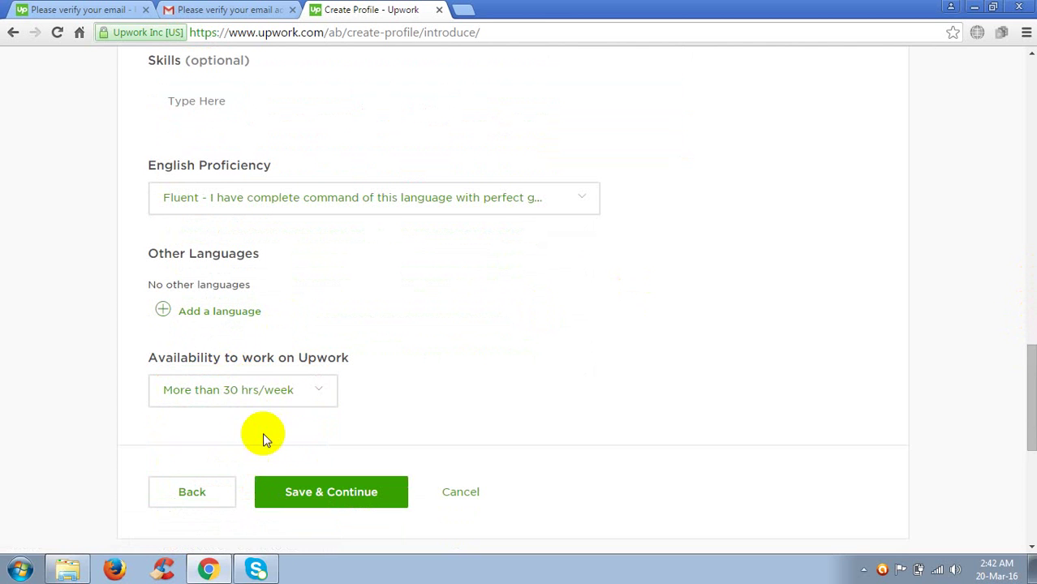
Try adding 'Bangli' as a new Fluent language and save it.
{"action": "left_click", "coordinate": [190, 312]}
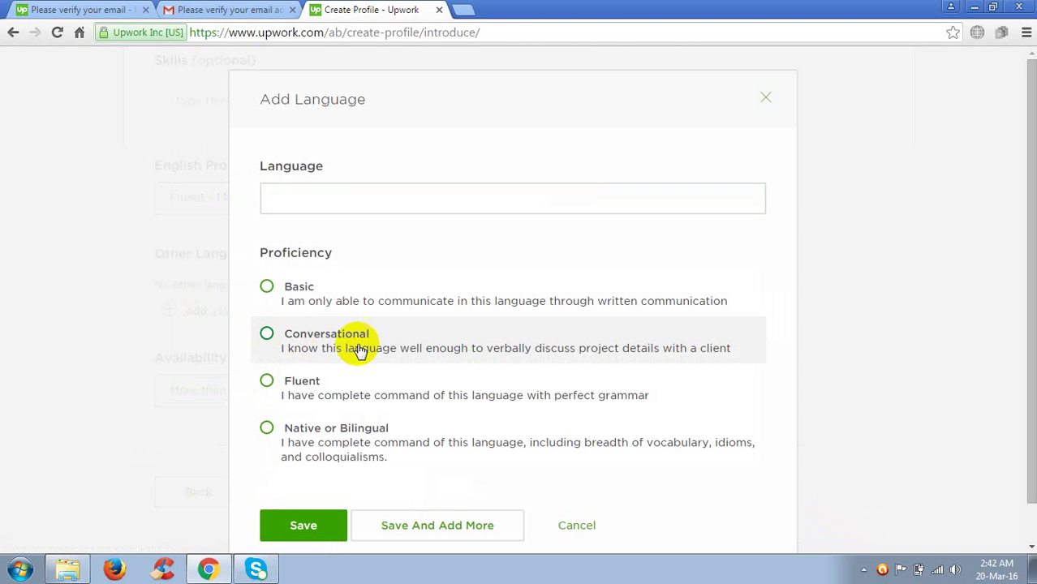
{"action": "left_click", "coordinate": [268, 385]}
{"action": "left_click", "coordinate": [301, 529]}
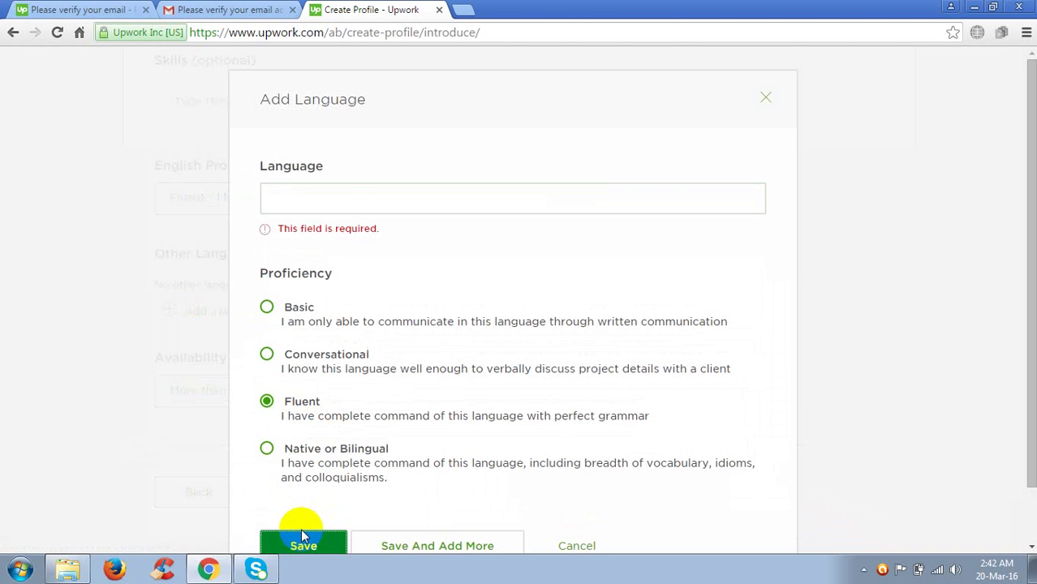
{"action": "left_click", "coordinate": [328, 193]}
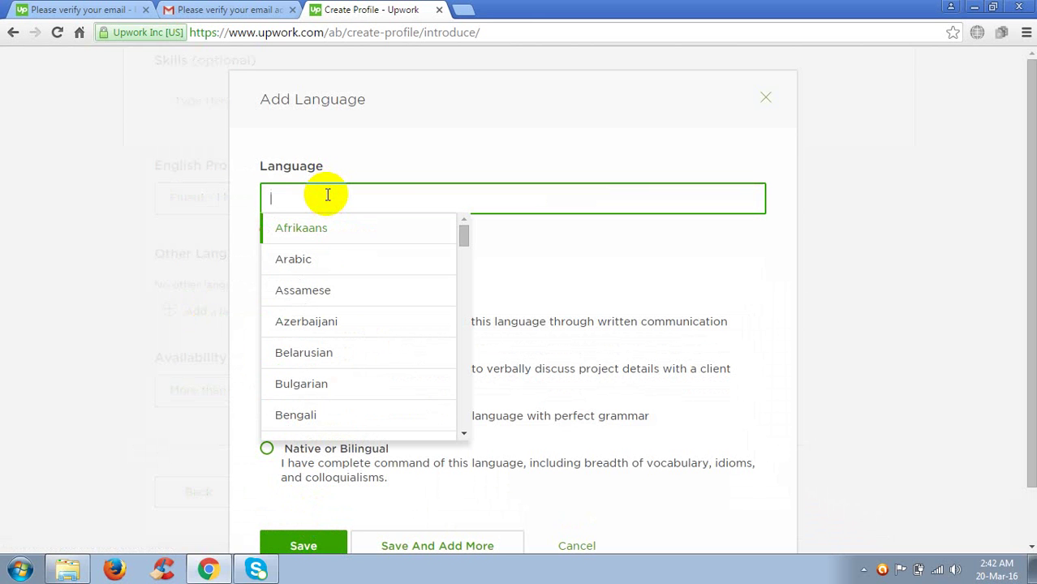
{"action": "type", "text": "Ban"}
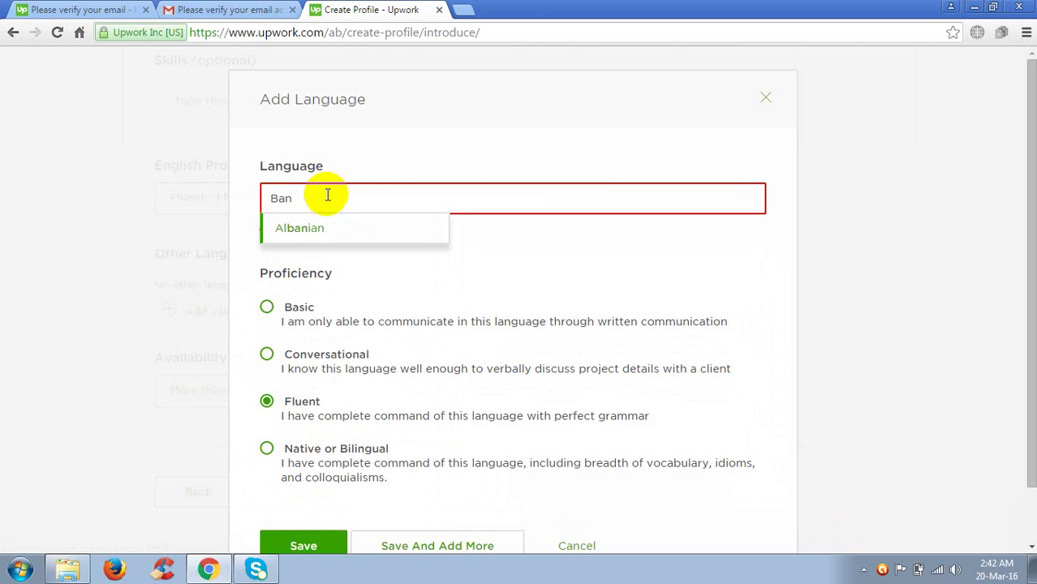
{"action": "type", "text": "gli"}
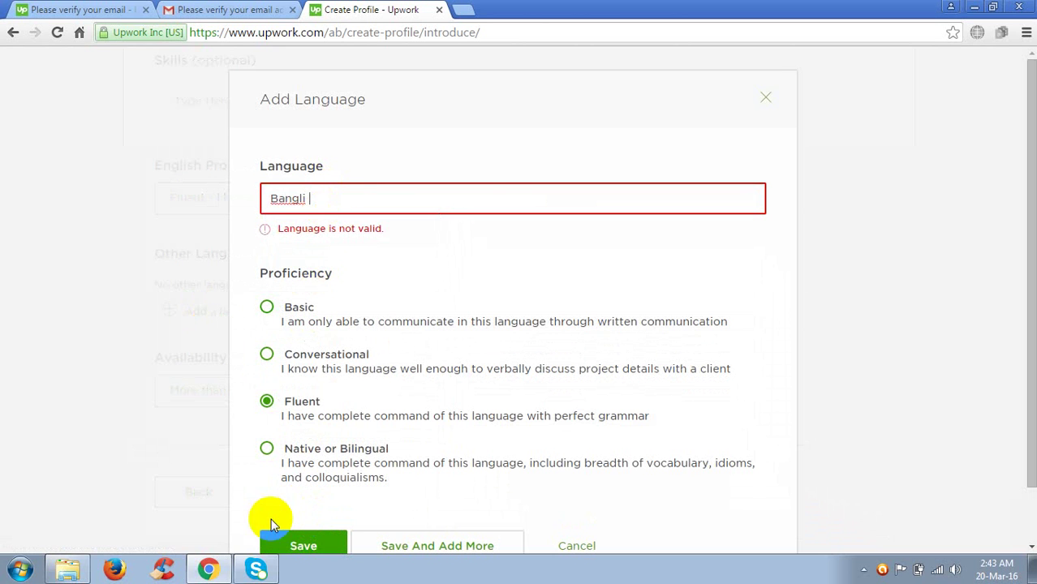
{"action": "left_click", "coordinate": [303, 550]}
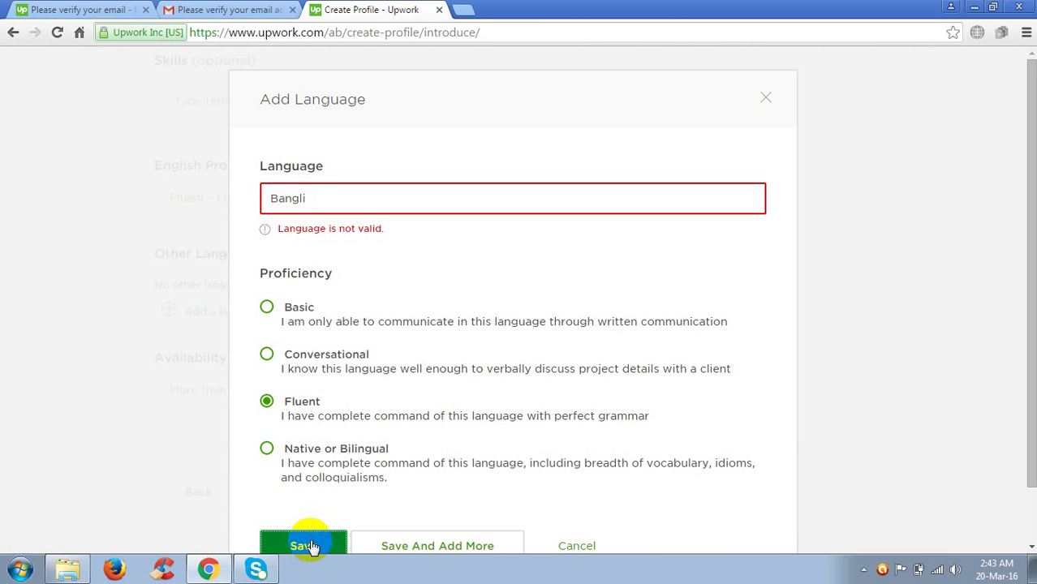
Clear the rejected language name, reselect Fluent, retry saving, then minimise Chrome.
{"action": "left_click", "coordinate": [358, 194]}
{"action": "key", "text": "BackSpace"}
{"action": "key", "text": "BackSpace"}
{"action": "key", "text": "BackSpace"}
{"action": "key", "text": "BackSpace"}
{"action": "key", "text": "BackSpace"}
{"action": "key", "text": "BackSpace"}
{"action": "key", "text": "BackSpace"}
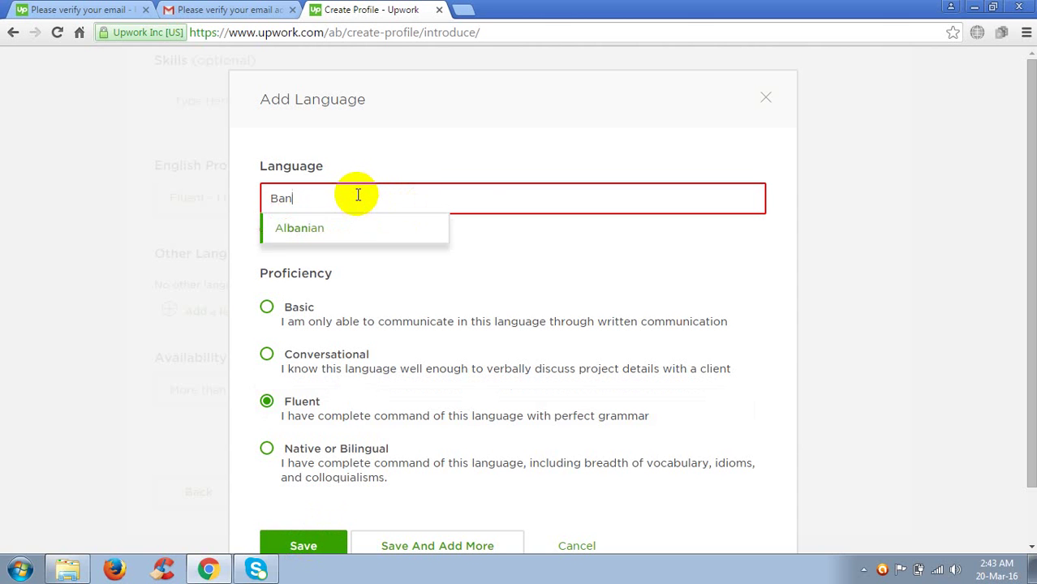
{"action": "left_click", "coordinate": [268, 402]}
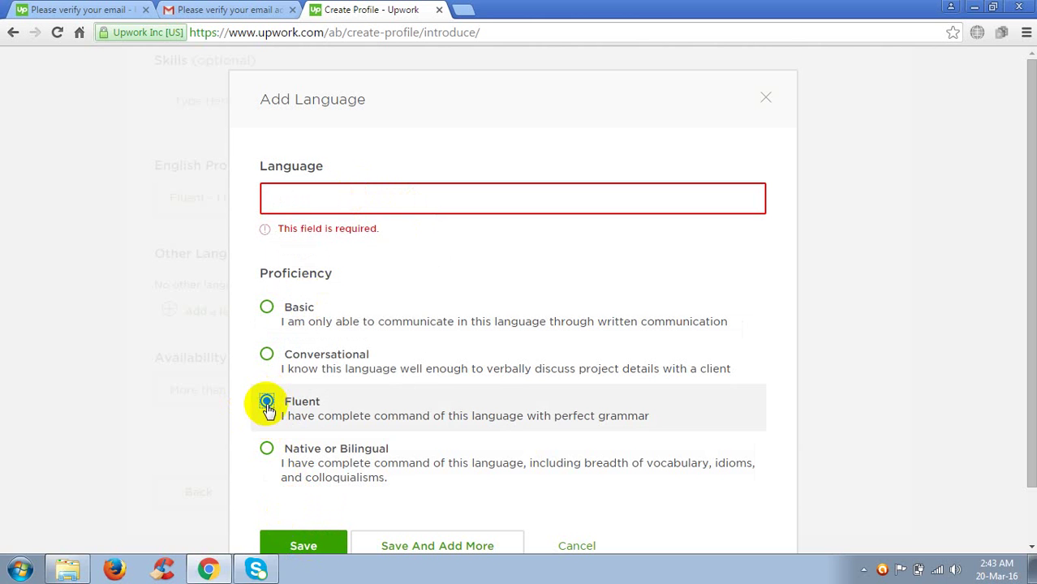
{"action": "left_click", "coordinate": [298, 540]}
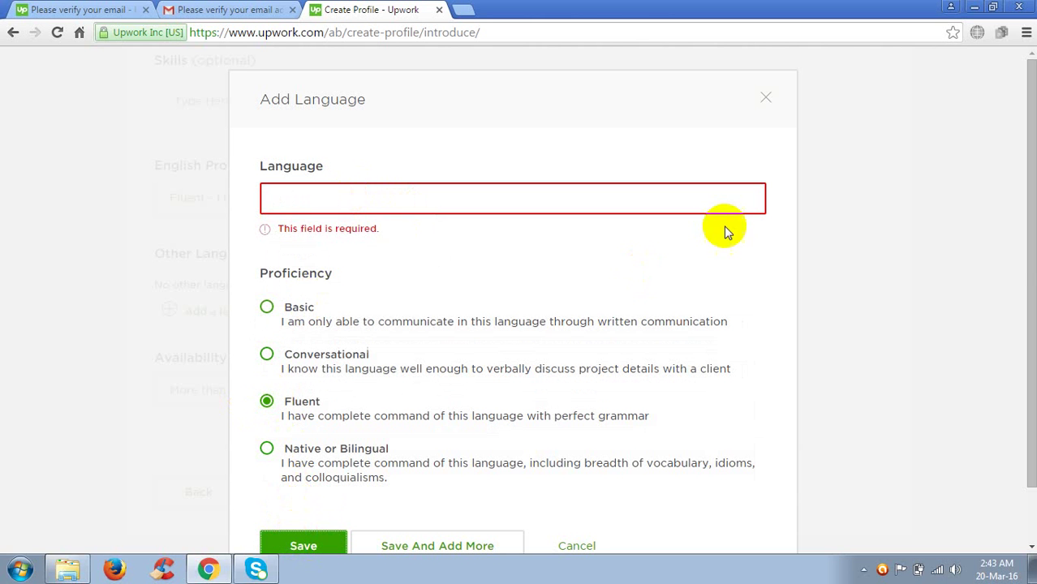
{"action": "left_click", "coordinate": [969, 6]}
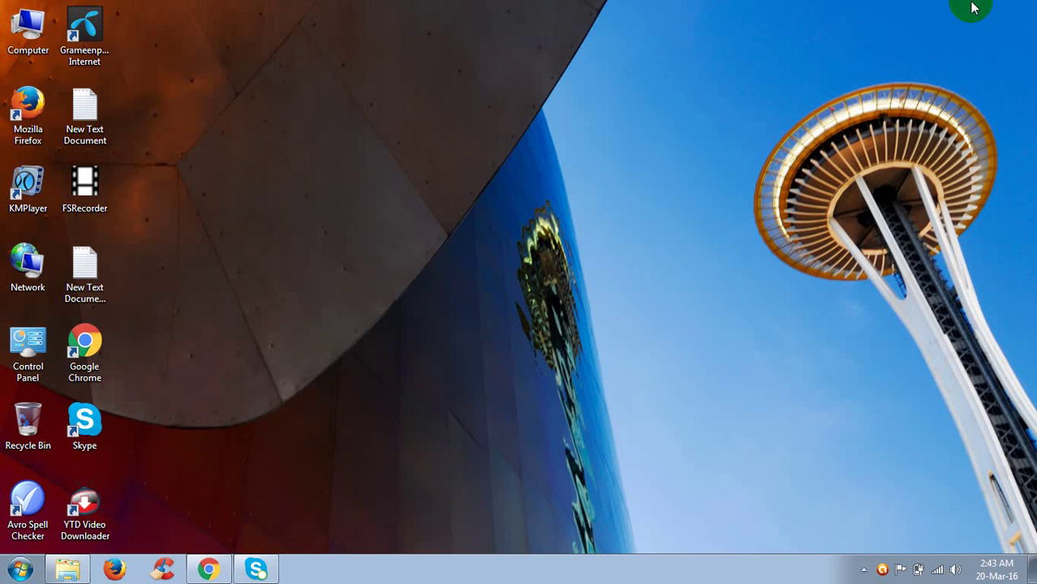